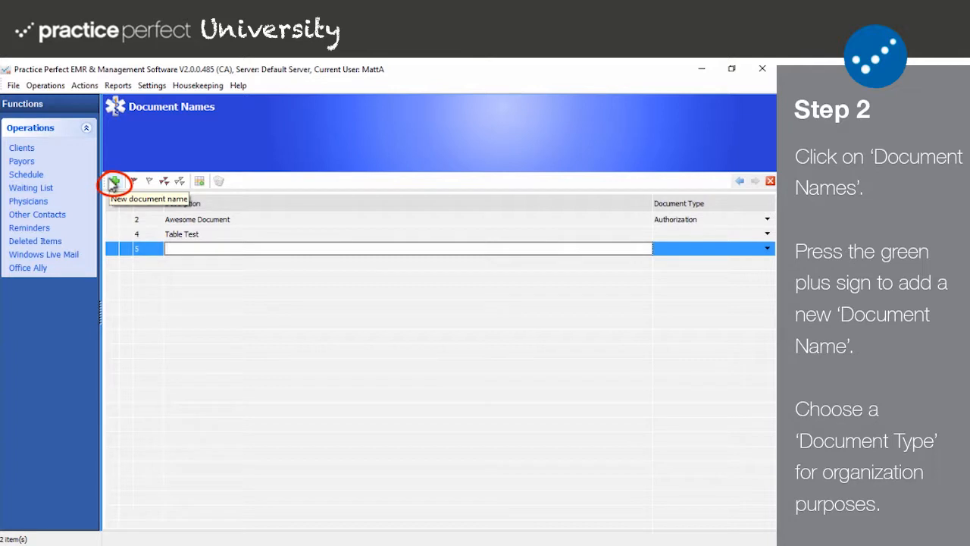
Name the new document entry "Physical Therapy Evaluation" and set its document type to Evaluation/ReEvaluation
type("Ph")
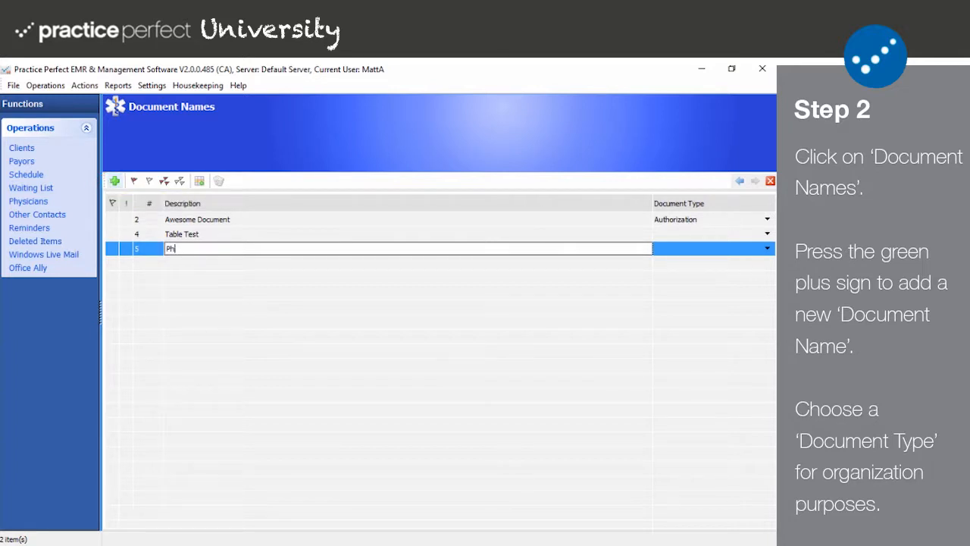
type("ysical Therapy Evaluatio")
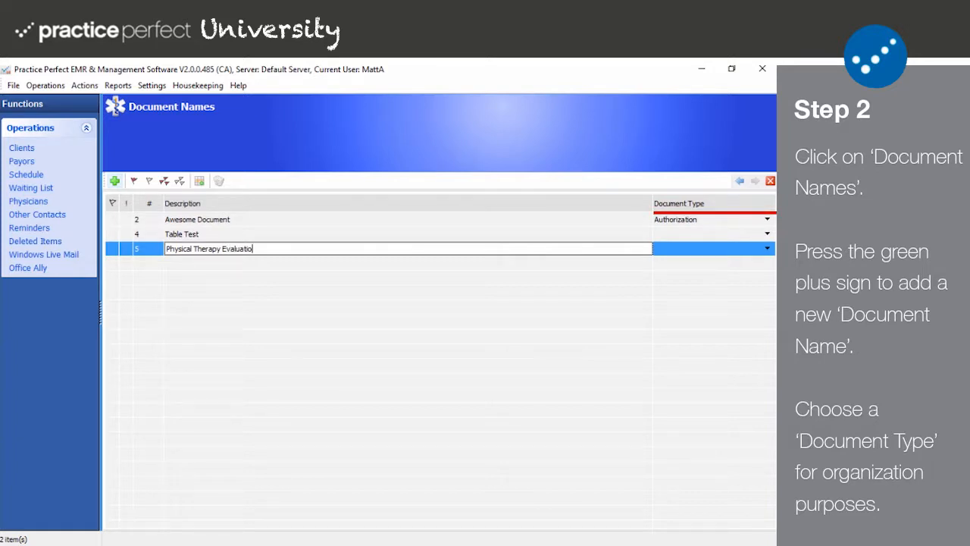
type("n")
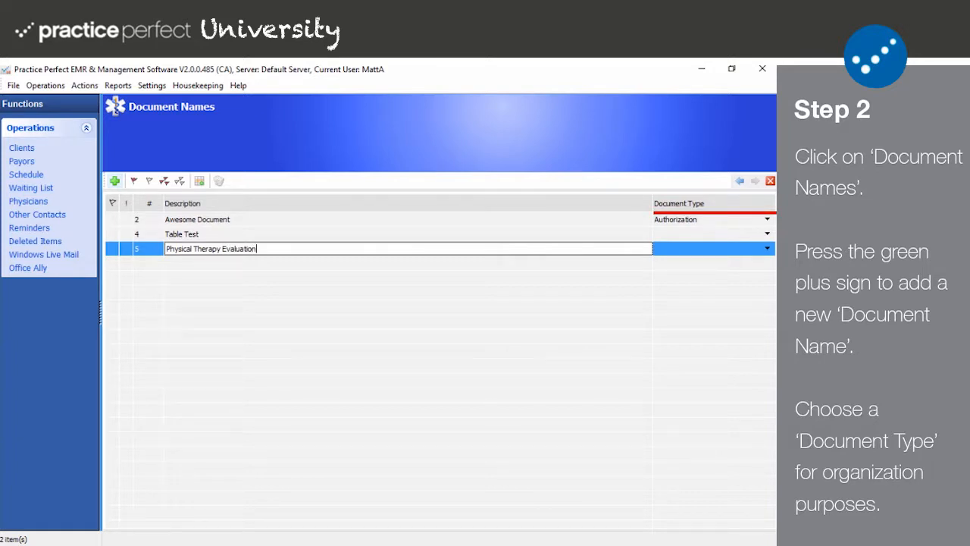
left_click(766, 250)
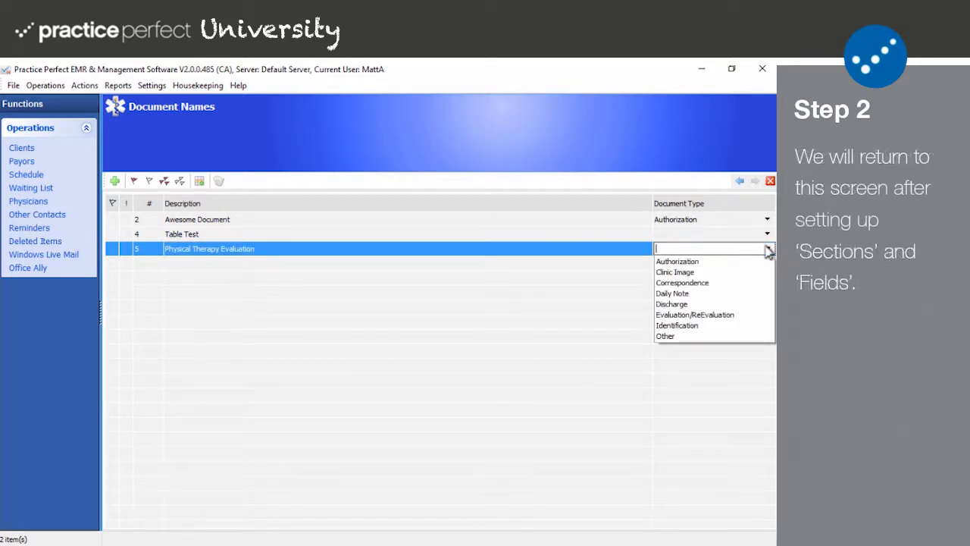
left_click(720, 315)
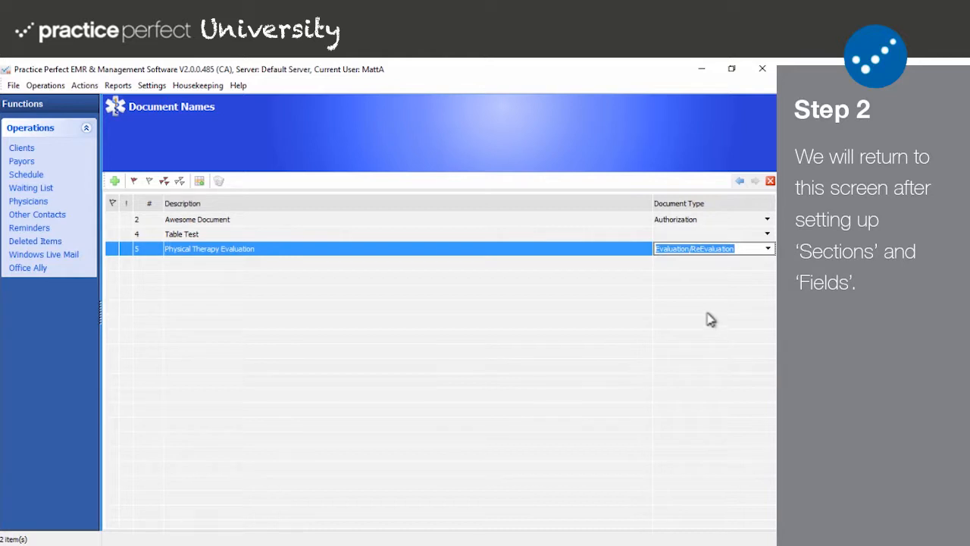
left_click(705, 309)
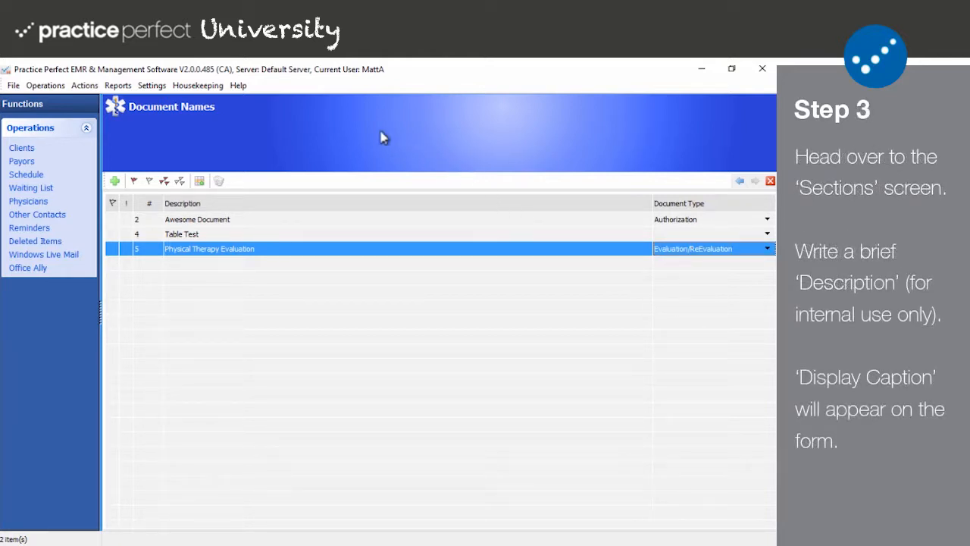
Add a section to the customized document Sections list with "Patient Information" as description and display caption, formatted bold
left_click(197, 85)
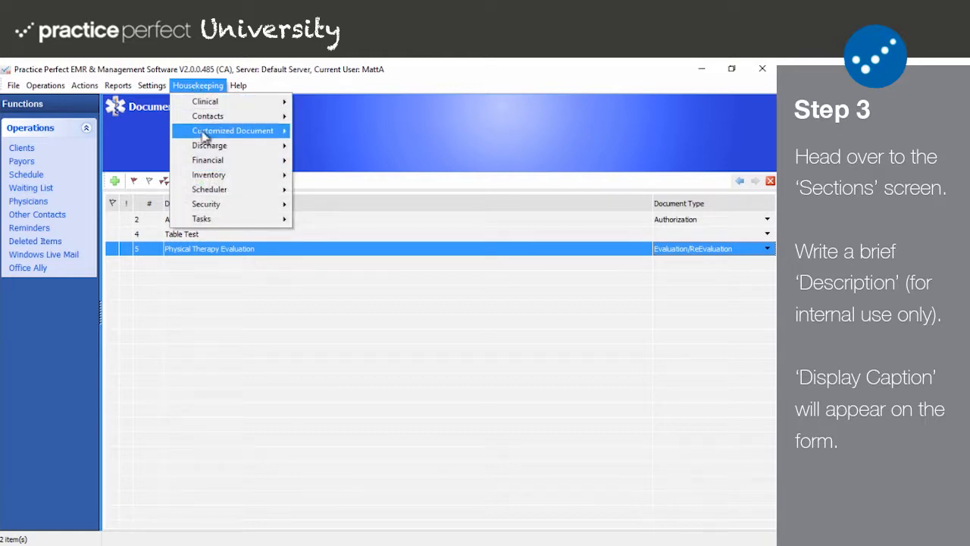
mouse_move(210, 134)
left_click(340, 161)
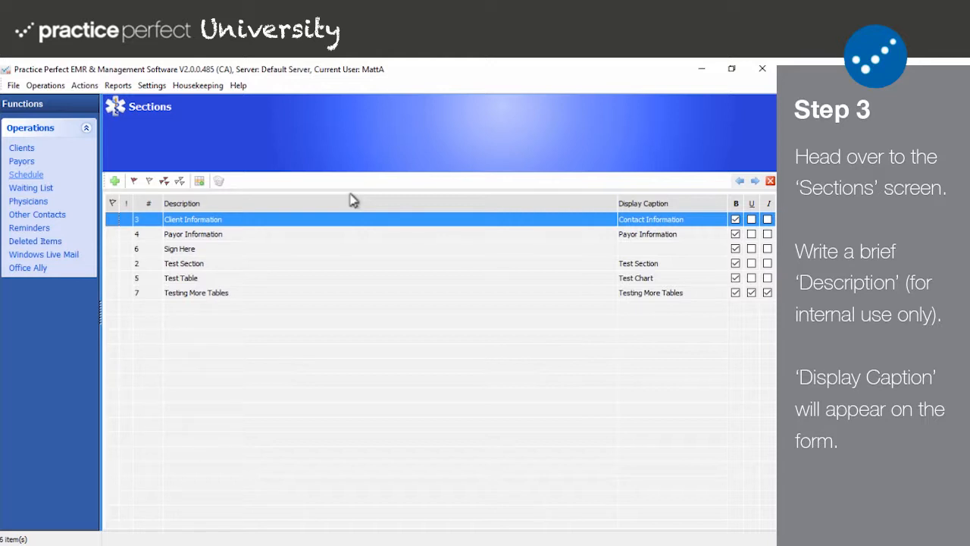
left_click(115, 182)
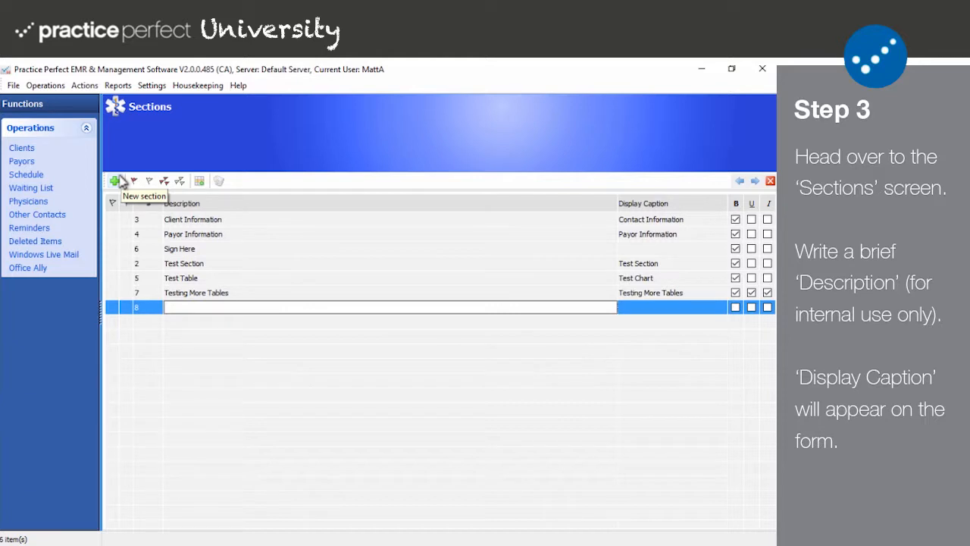
type("Pati")
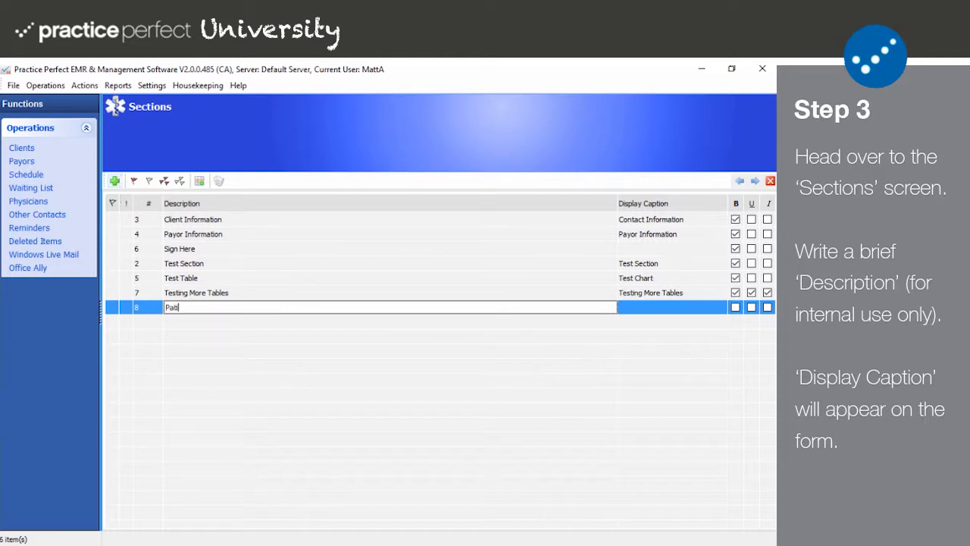
type("ent Information")
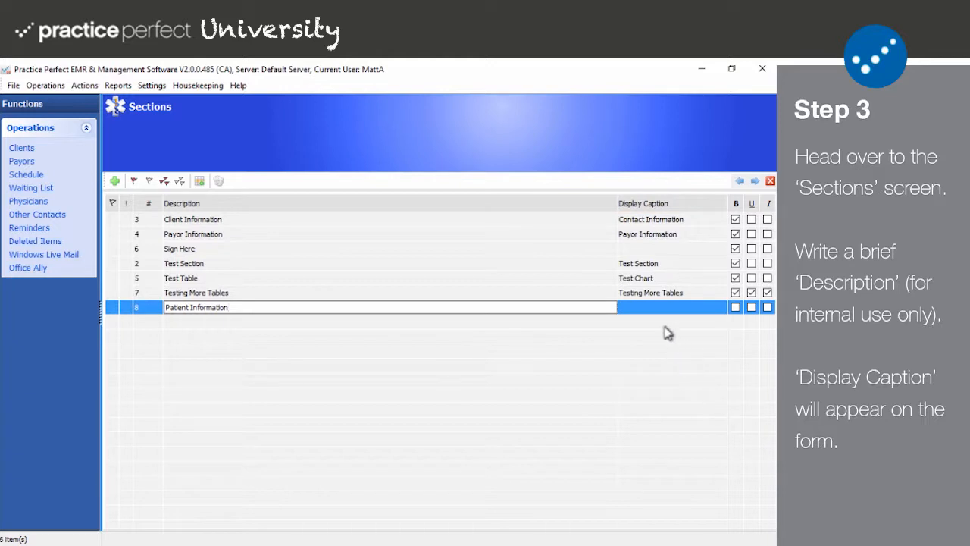
left_click(643, 306)
type("P")
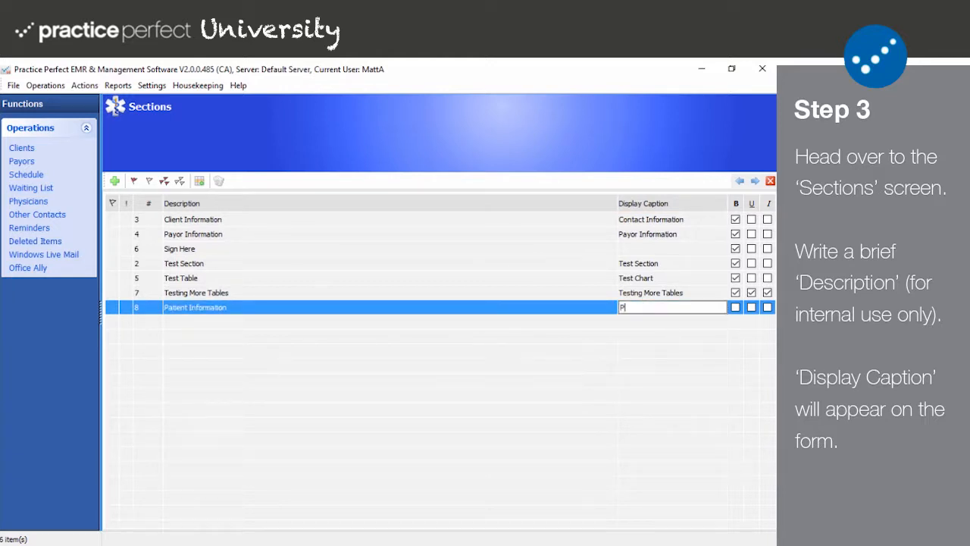
type("atient Information")
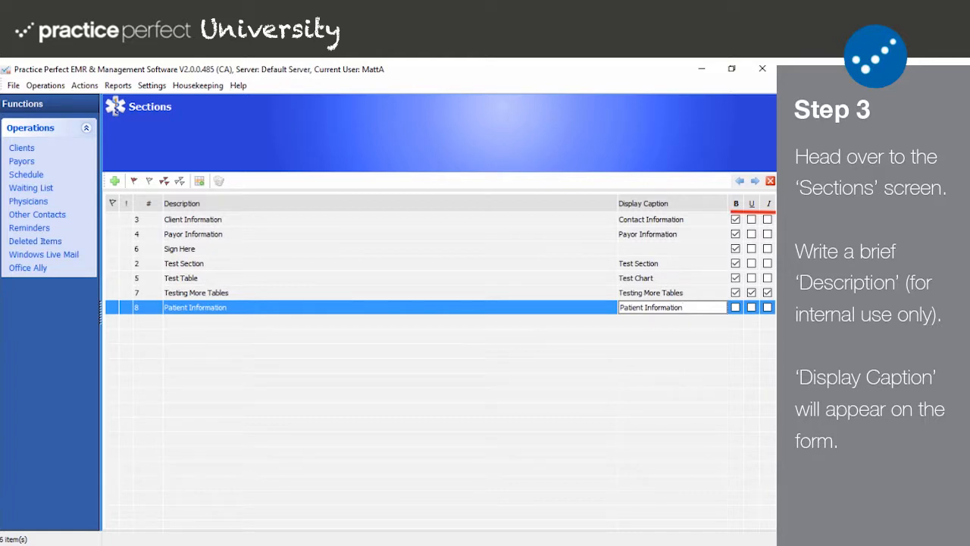
left_click(735, 307)
Add another section with "Rehab Information" as both description and display caption, formatted bold
left_click(115, 181)
type("Rehab Information")
key("Tab")
type("Rehab Information")
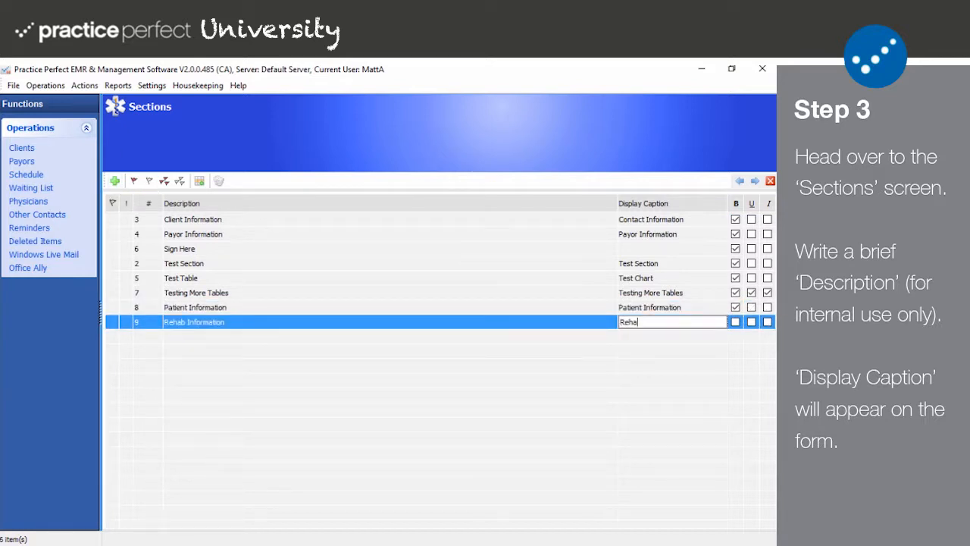
left_click(735, 322)
Open the customized document Fields list and add a new field with the description "Client Occupation"
left_click(205, 87)
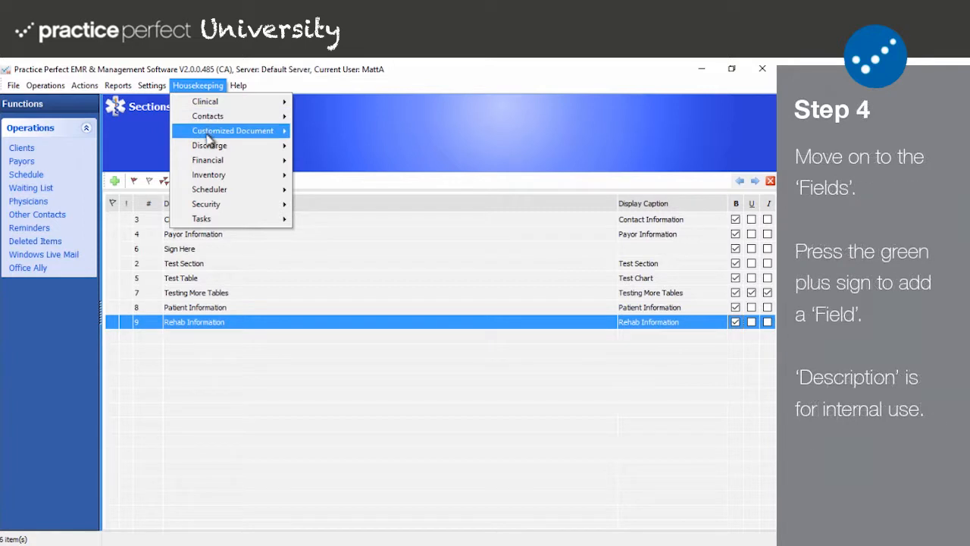
mouse_move(214, 134)
left_click(323, 146)
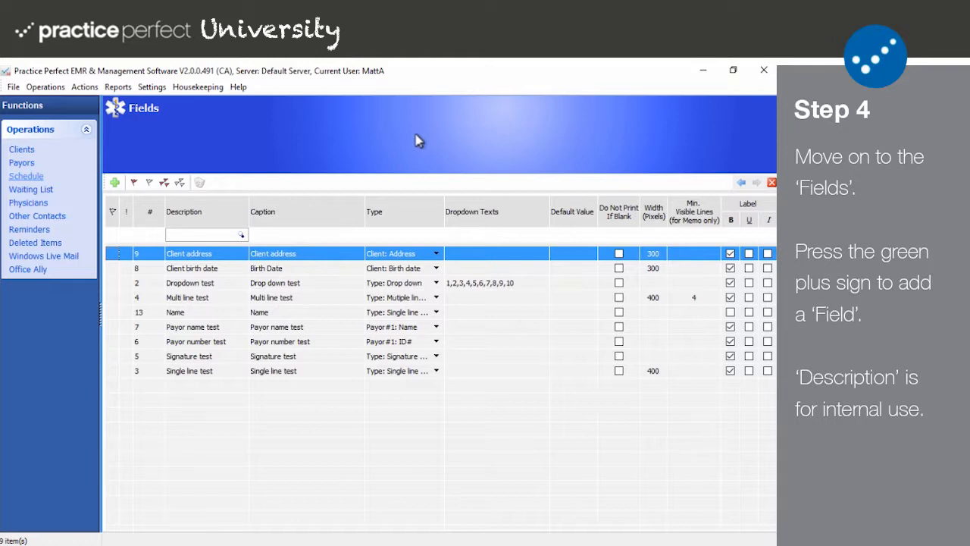
left_click(117, 183)
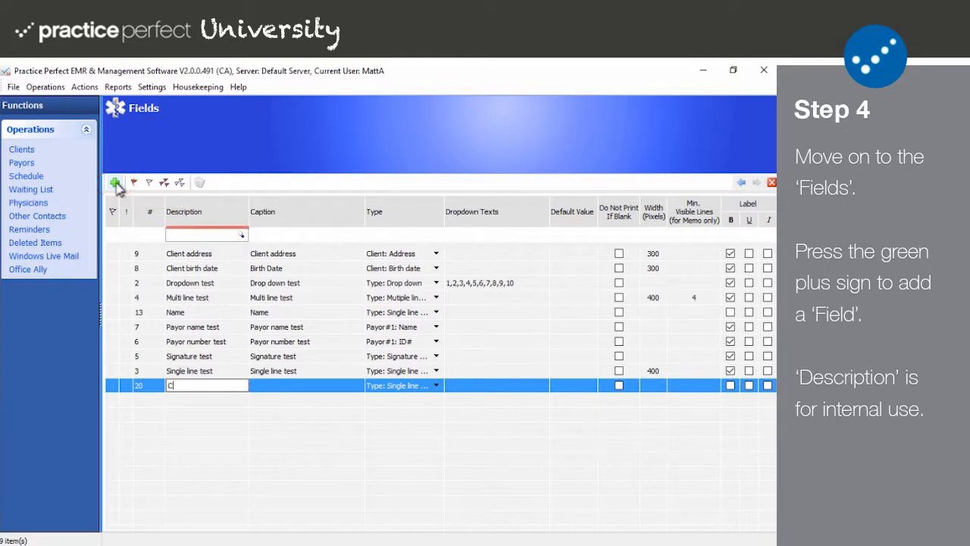
type("Client Occupation")
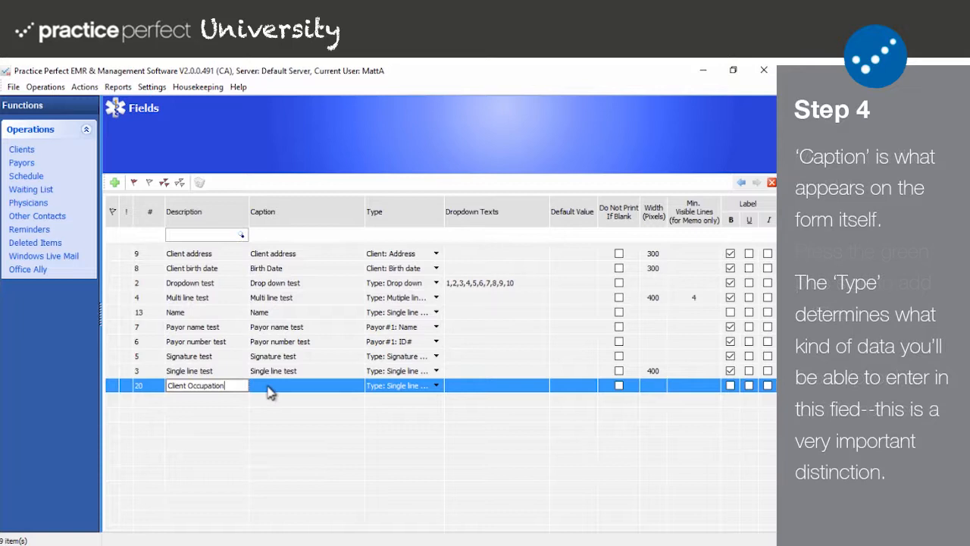
Shorten the Client Occupation field's caption to "Occupation"
left_click(267, 385)
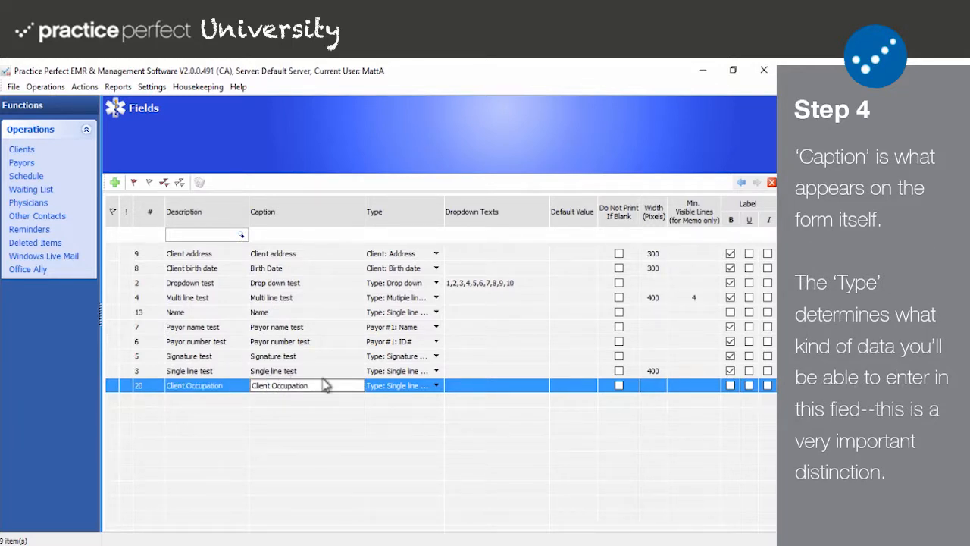
key("BackSpace")
key("BackSpace")
key("BackSpace")
key("BackSpace")
key("BackSpace")
key("BackSpace")
key("BackSpace")
Set the type of the Client Occupation field to Client: Occupation
left_click(386, 386)
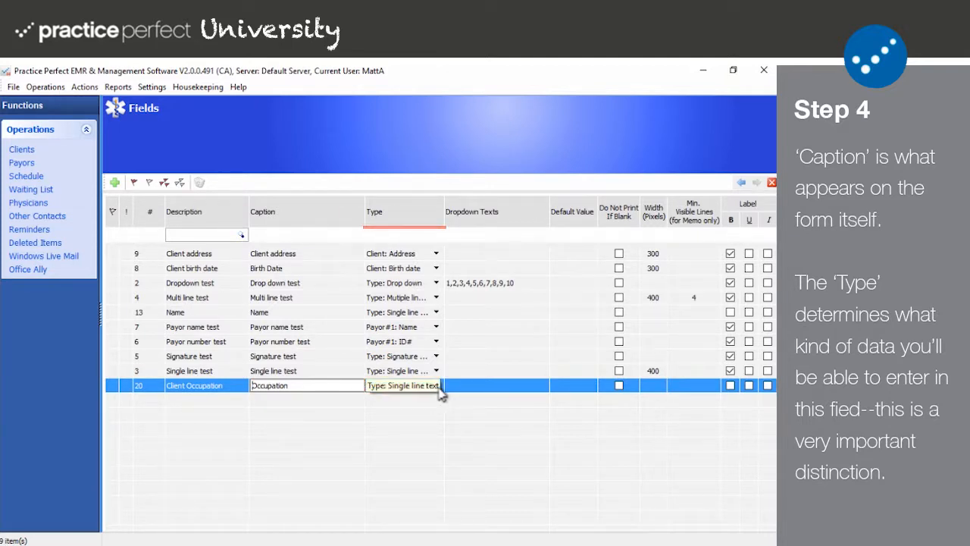
left_click(438, 386)
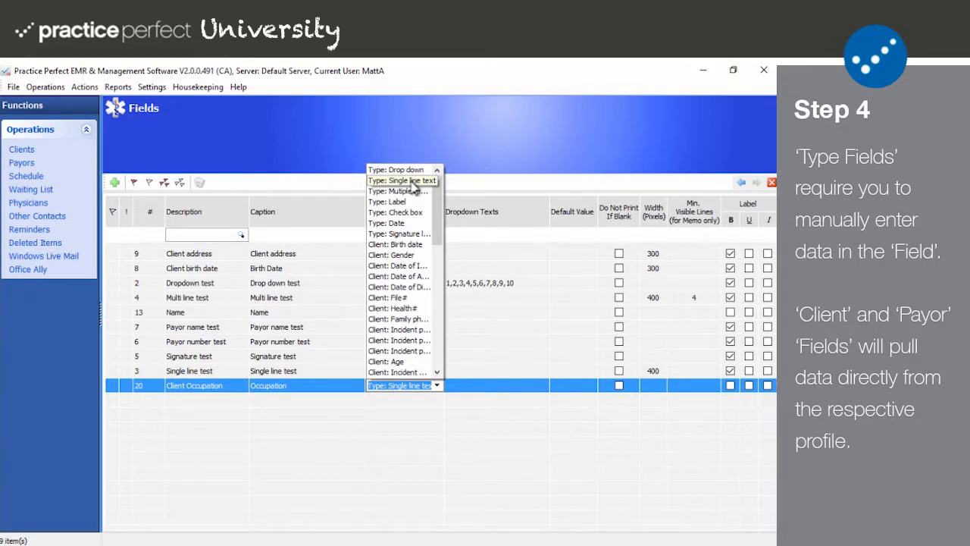
left_click_drag(436, 215, 436, 241)
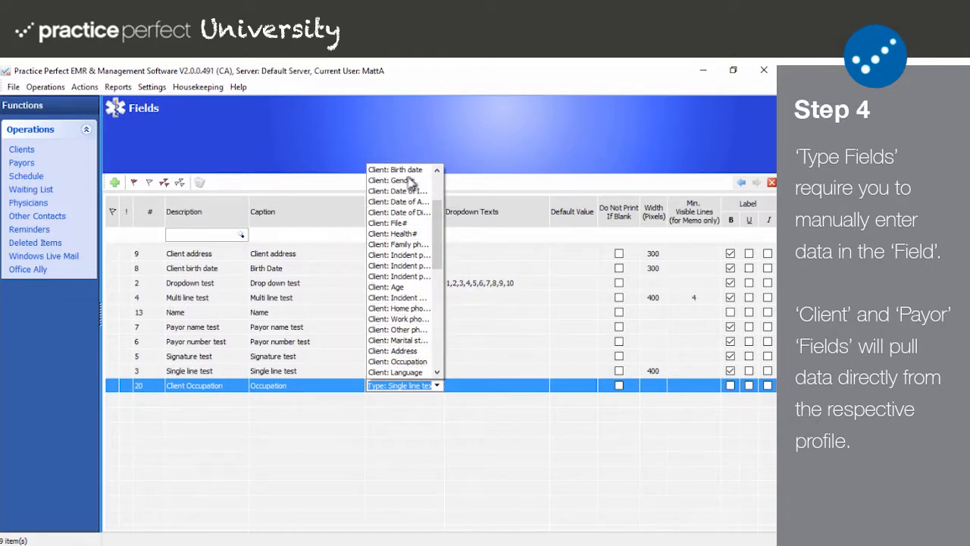
left_click(397, 361)
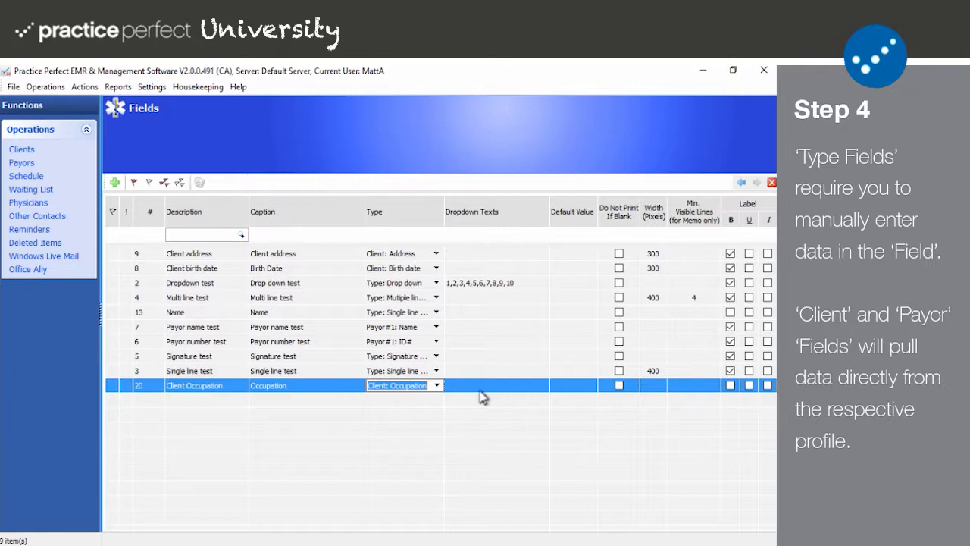
Review the available field types and set the Client Occupation field's width to 300 pixels
left_click(437, 385)
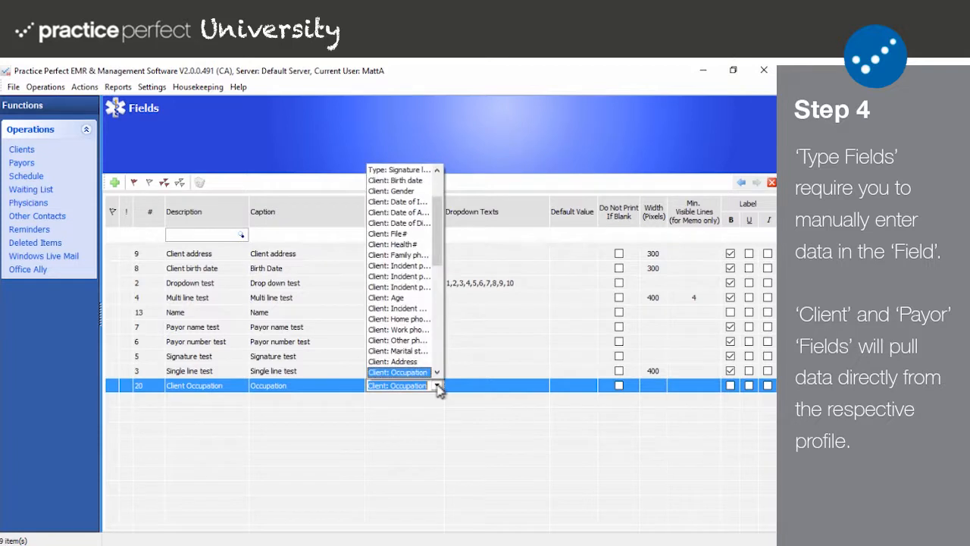
scroll(420, 182, "up", 2)
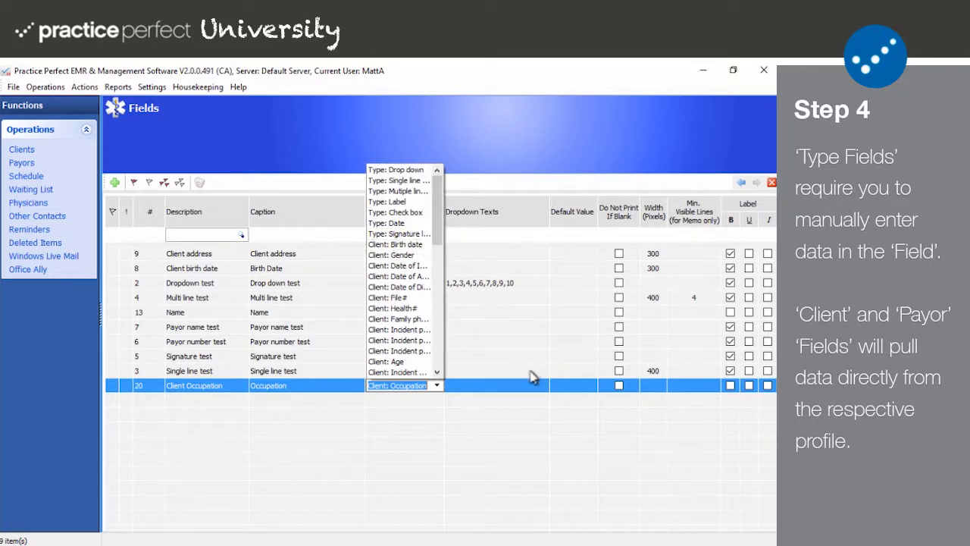
left_click(651, 388)
Add a new field described "Client pain levels" and set its type to Drop down
left_click(115, 183)
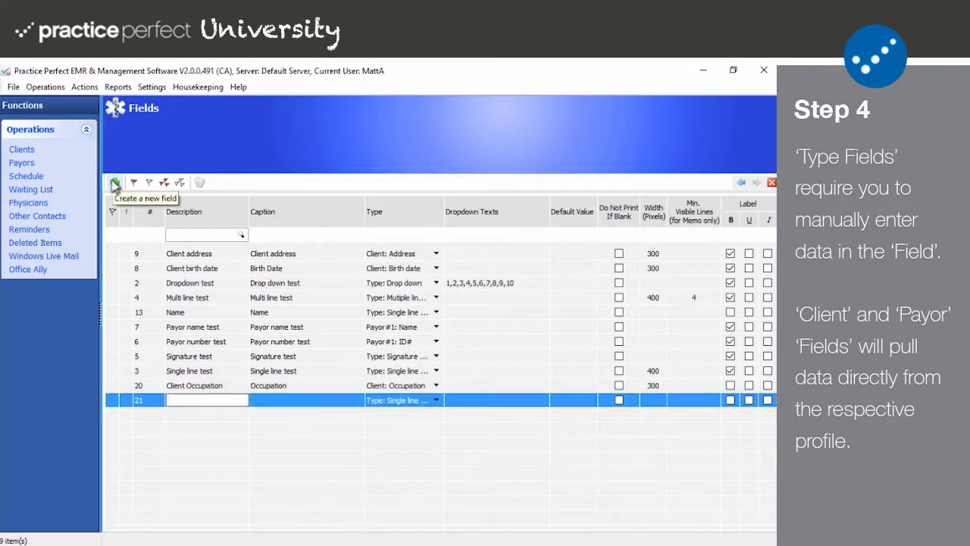
type("Client pain levels")
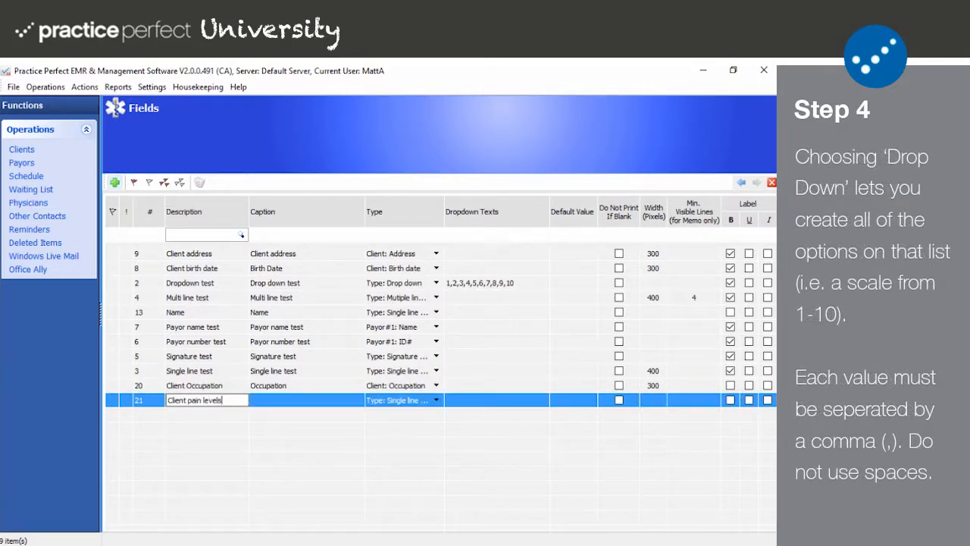
key("Return")
left_click(436, 400)
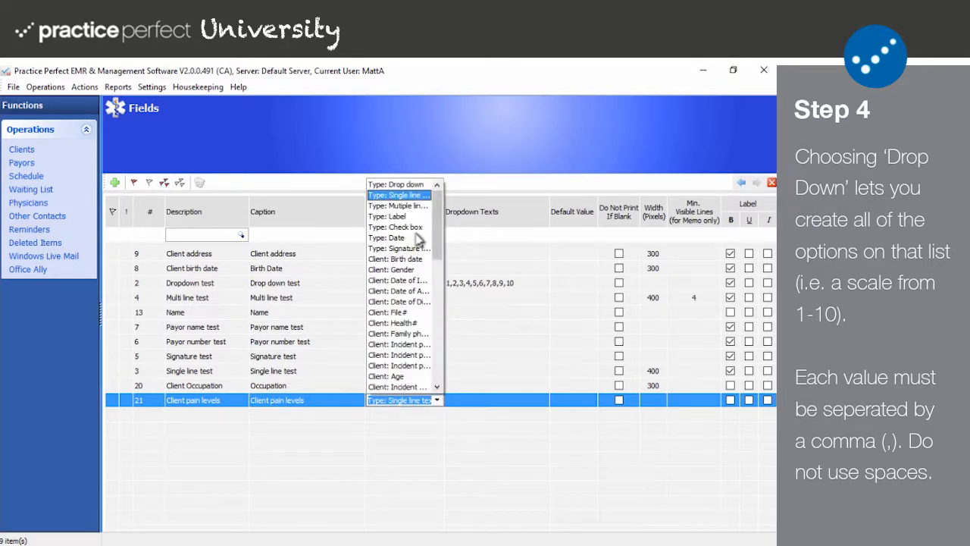
left_click(406, 185)
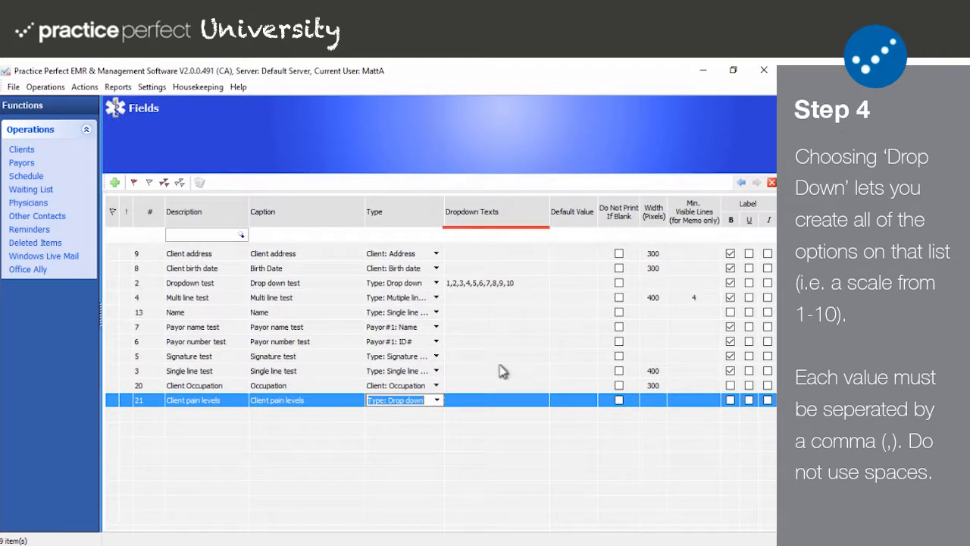
Enter the dropdown texts 1,2,3,4,5,6,7,8,9,10 for the Client pain levels field and set its default value to 1
left_click(454, 400)
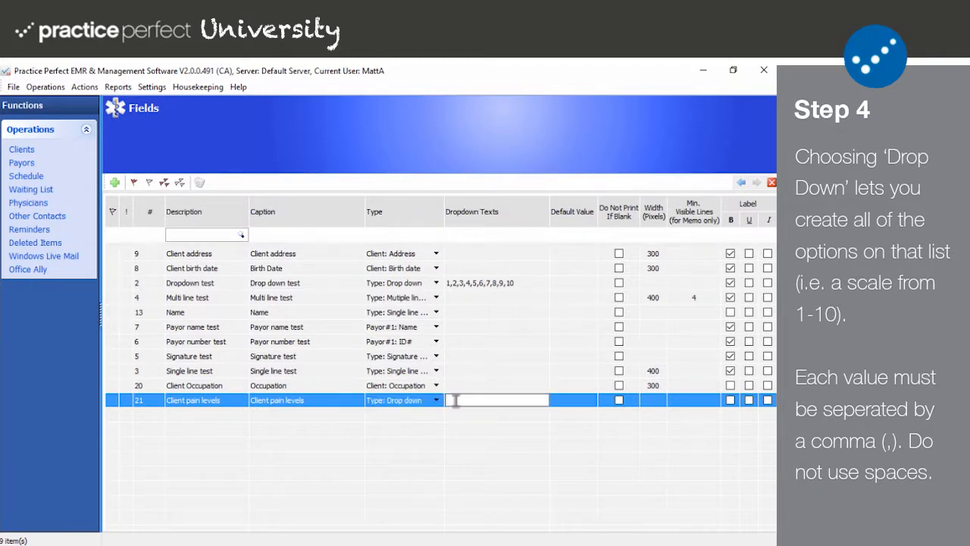
type("1,2,3,4,5,6,7,8,9,10")
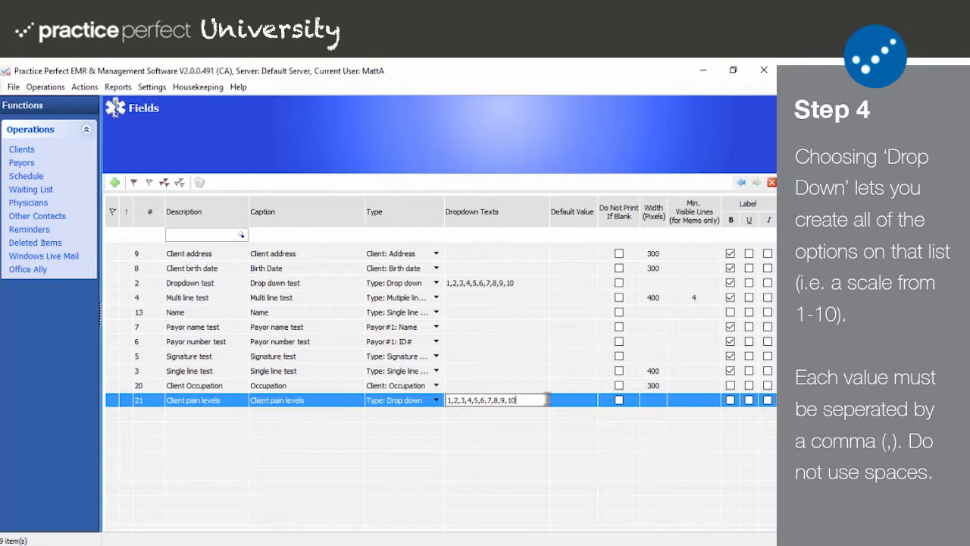
left_click(565, 400)
type("1")
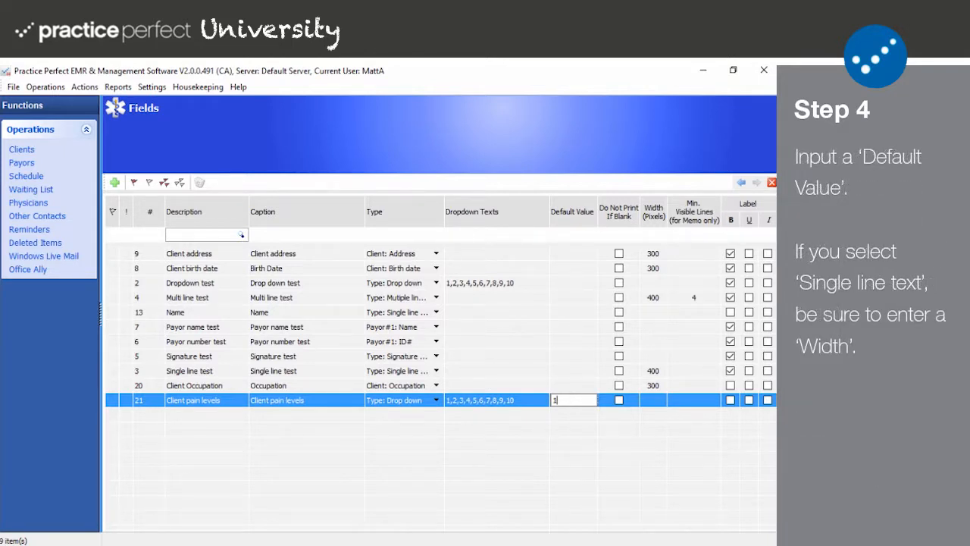
Exclude the Client pain levels field from printing when blank and set its width to 200 pixels
left_click(618, 400)
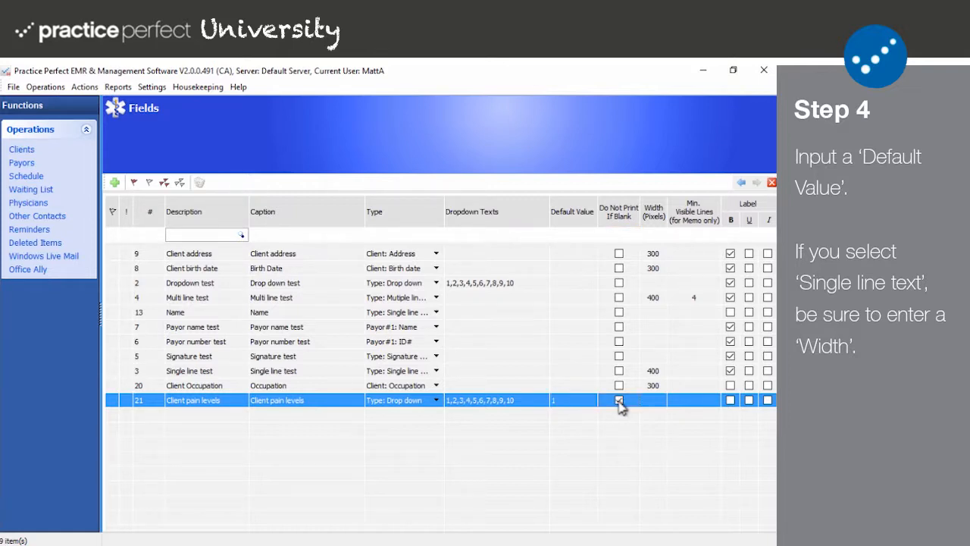
left_click(656, 400)
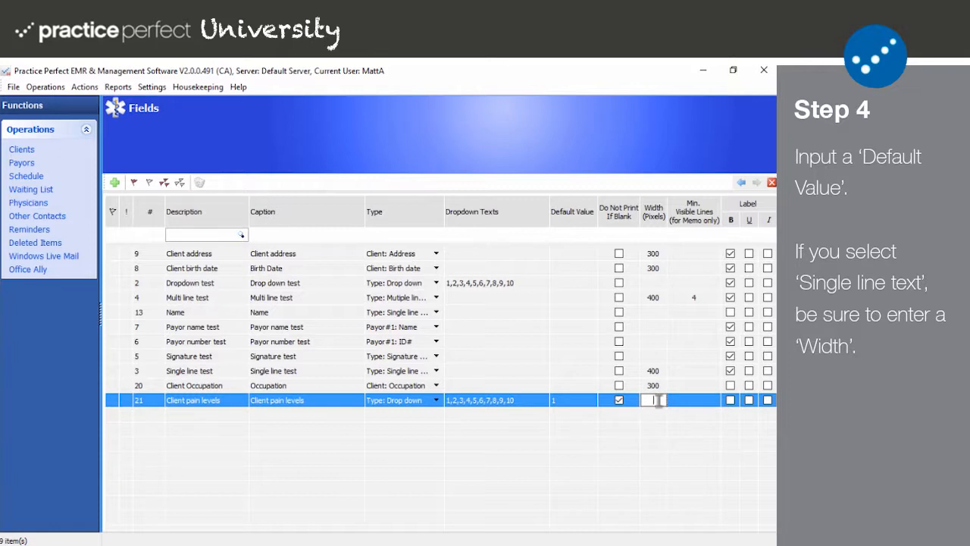
type("200")
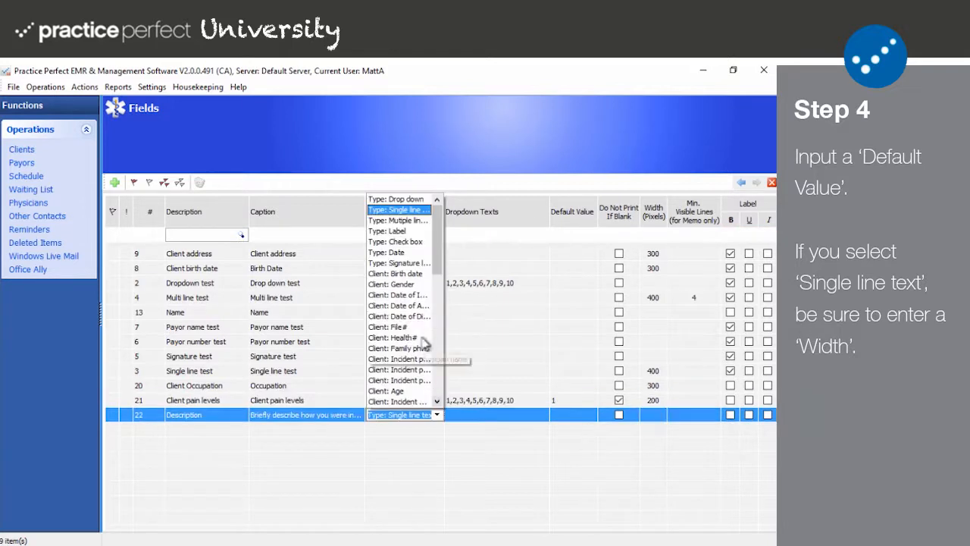
Set the Description field's type to Multiple lines text, with 2 minimum visible lines and a width of 700 pixels
left_click(419, 224)
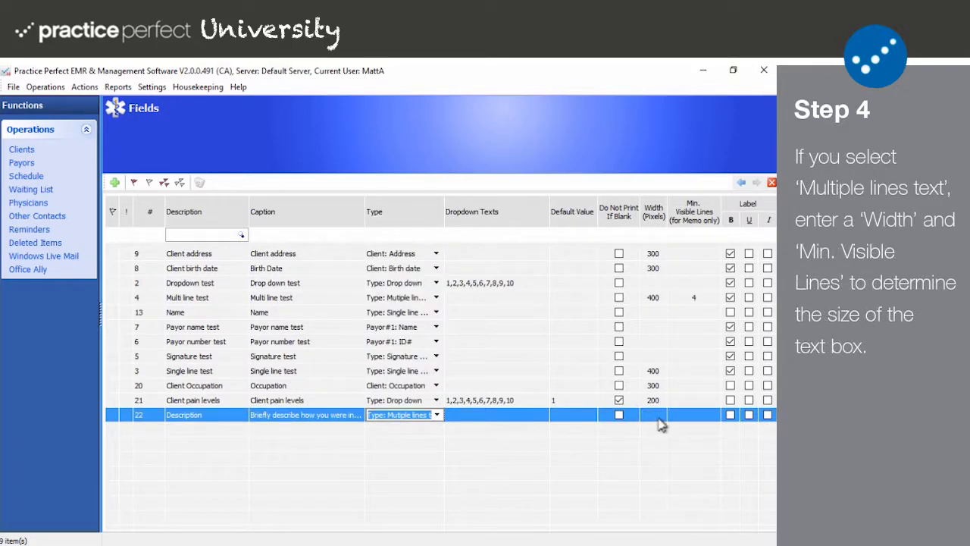
left_click(684, 416)
type("2")
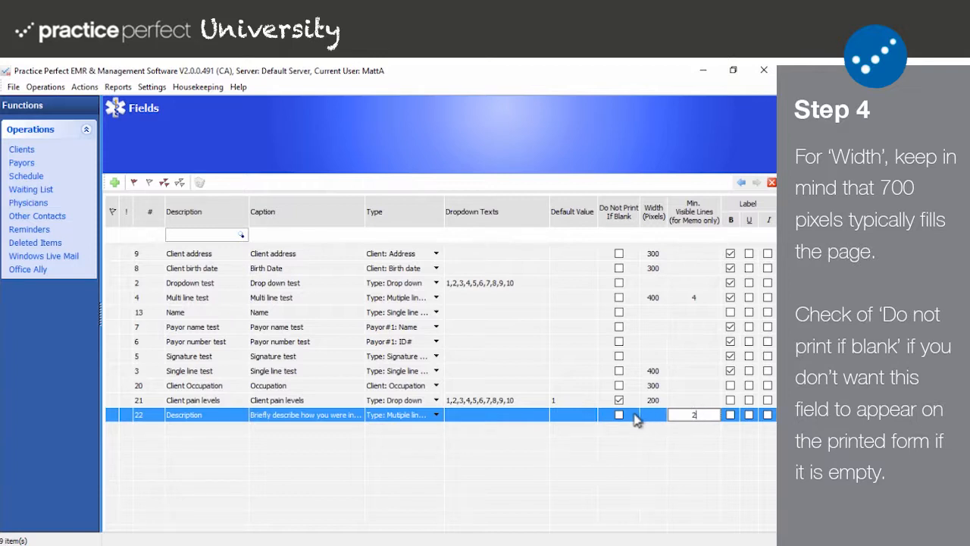
left_click(567, 413)
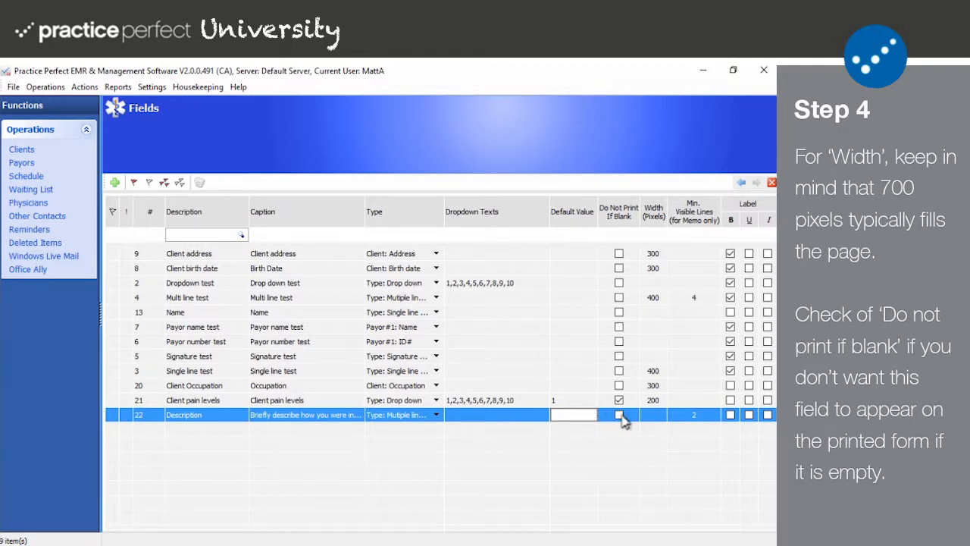
left_click(652, 414)
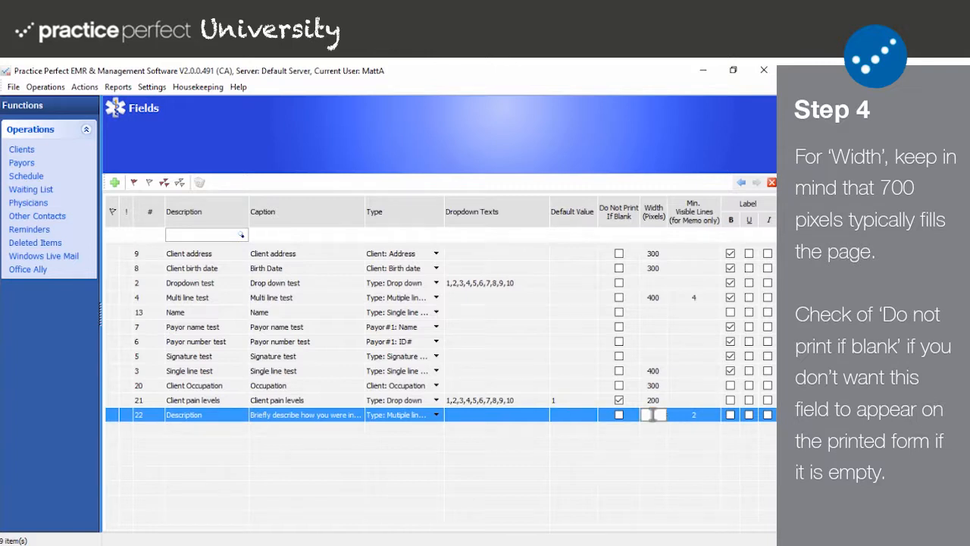
type("700")
left_click(619, 415)
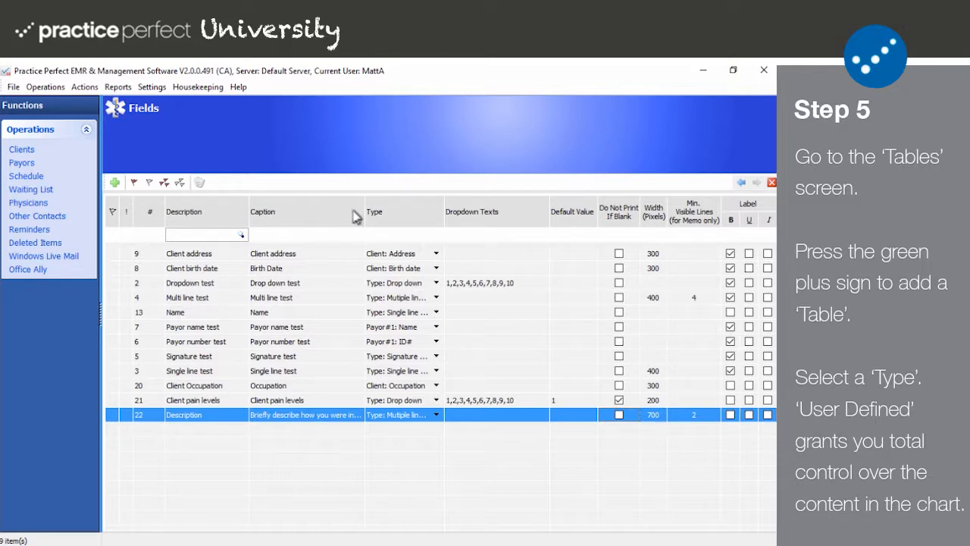
Open the customized document Tables screen and add a new table described "Treatment history"
left_click(198, 87)
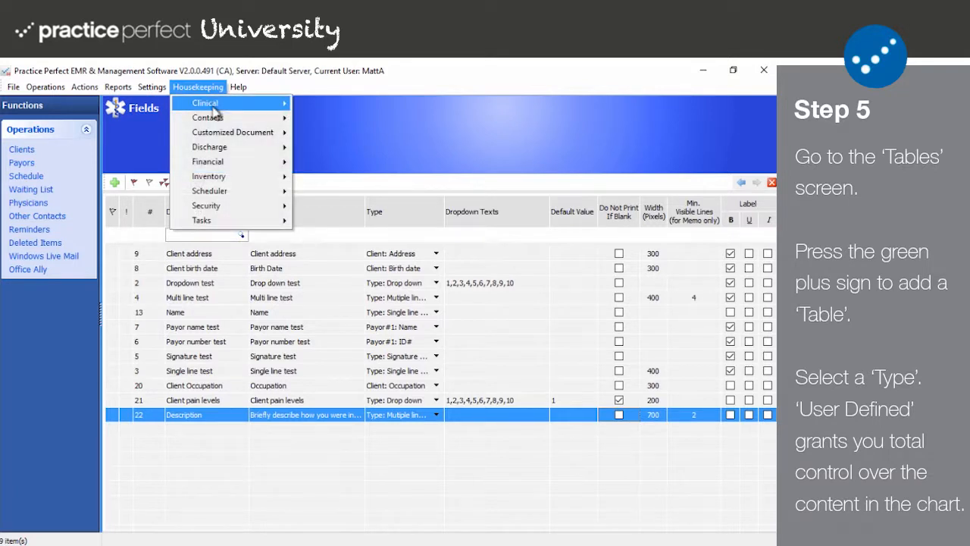
mouse_move(250, 134)
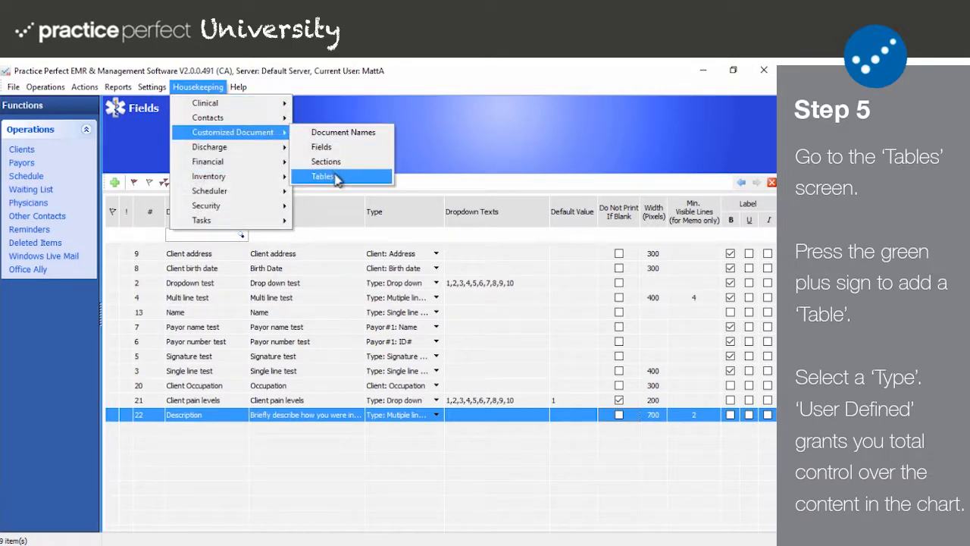
left_click(322, 176)
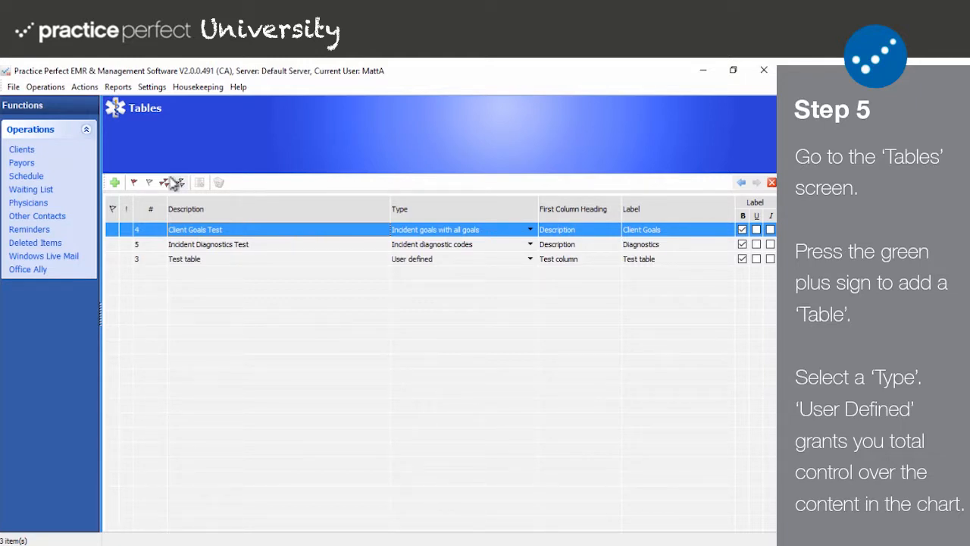
left_click(115, 184)
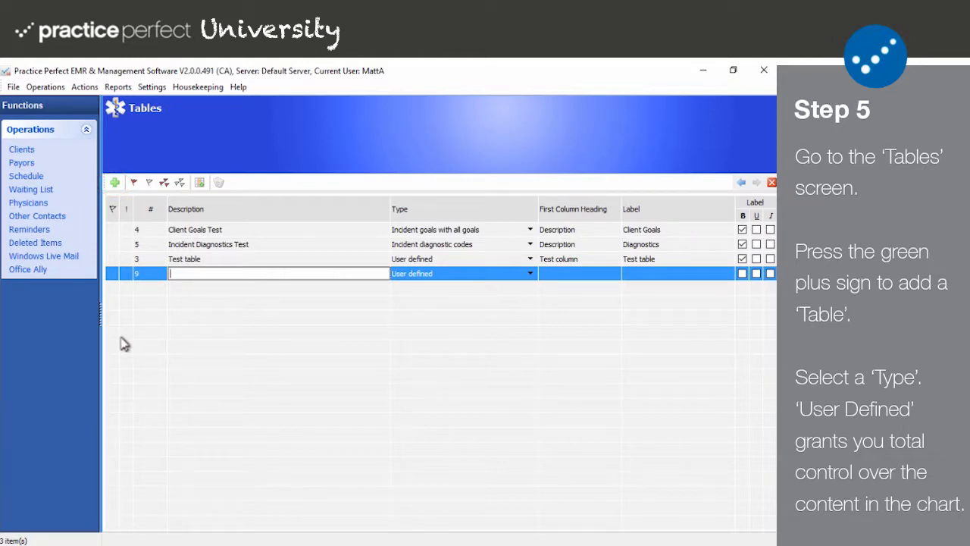
type("Treatme")
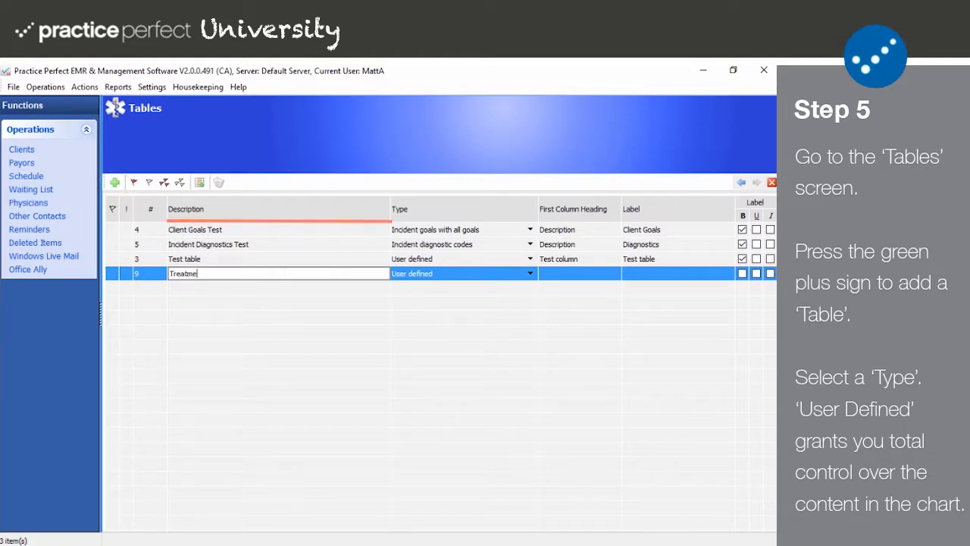
type("nt history")
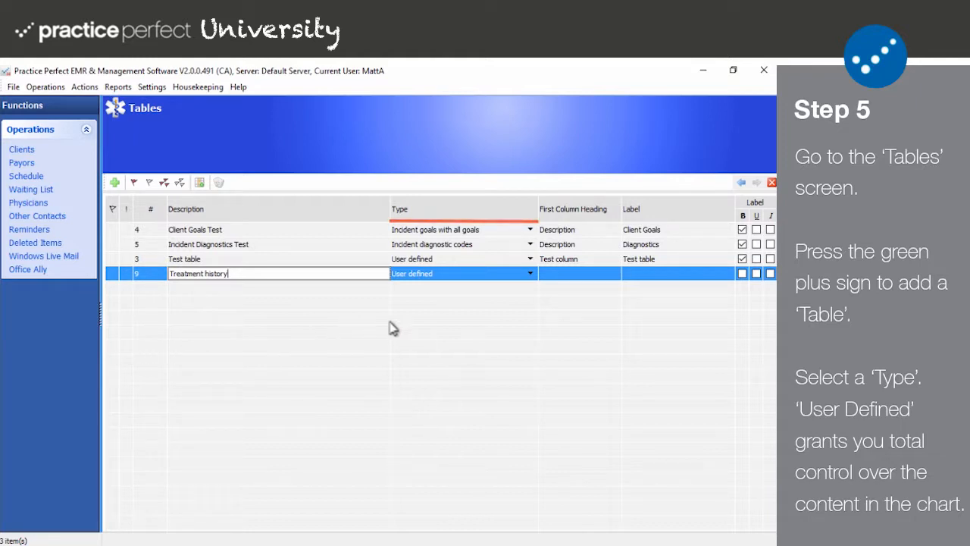
Set the Treatment history table's type to User defined and its first column heading to "Date"
left_click(530, 273)
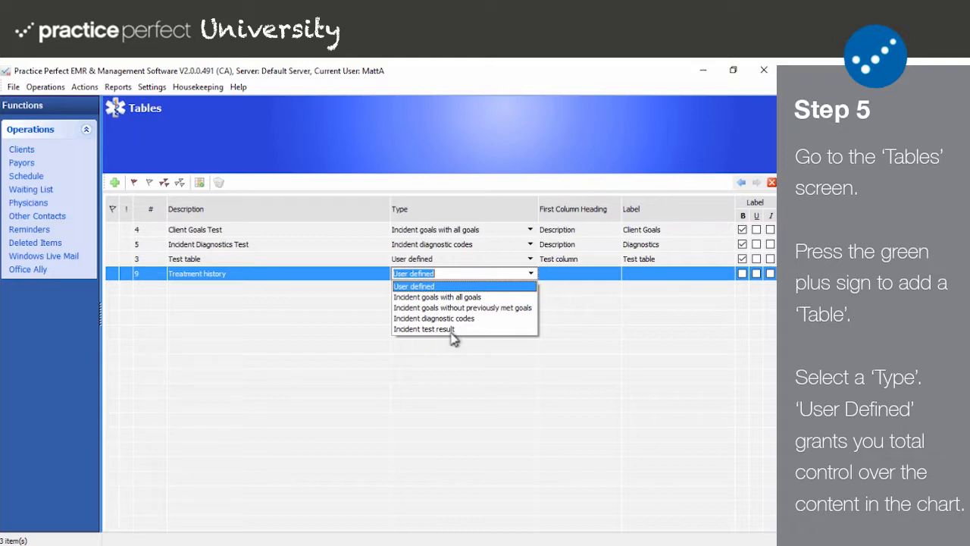
left_click(426, 288)
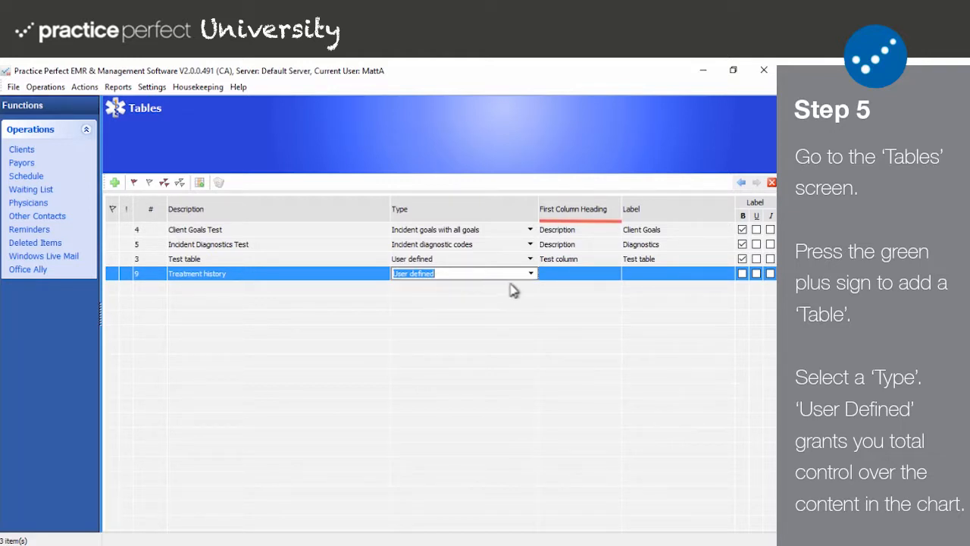
left_click(562, 275)
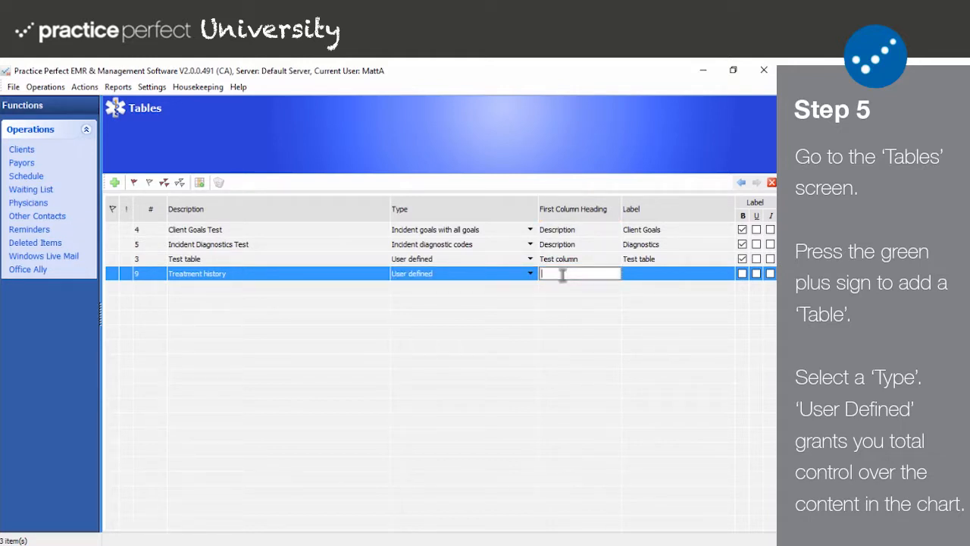
type("Date")
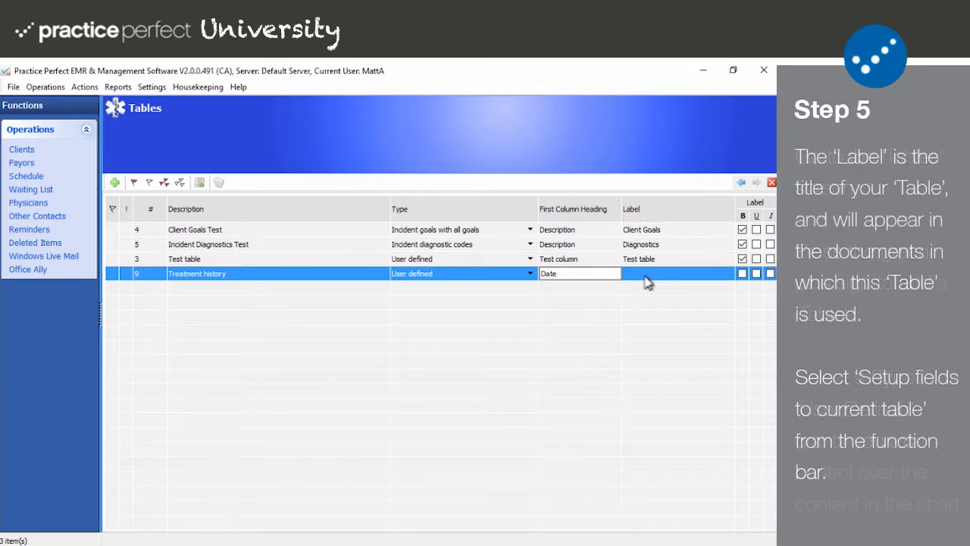
Label the Treatment history table "Patient treatment history" and make the label bold
left_click(646, 276)
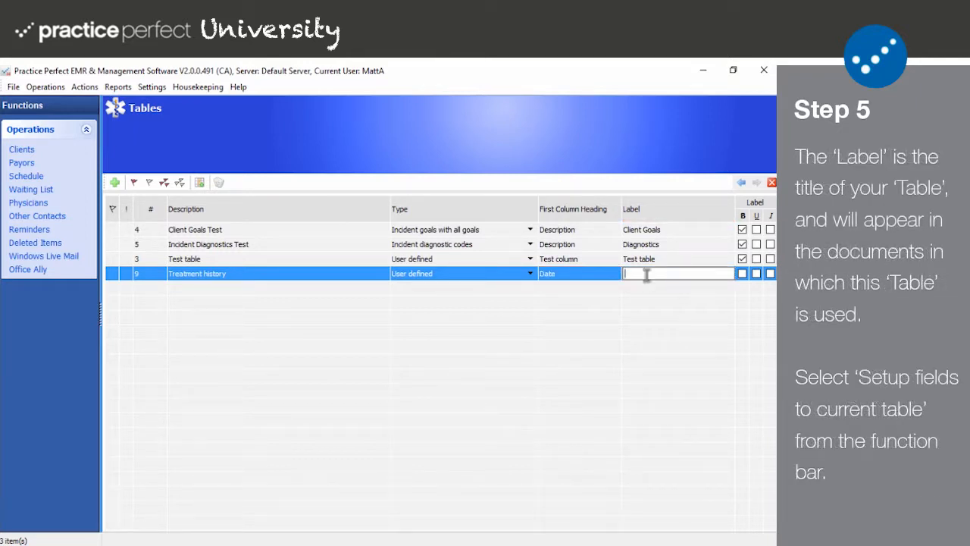
type("Patient treatment history")
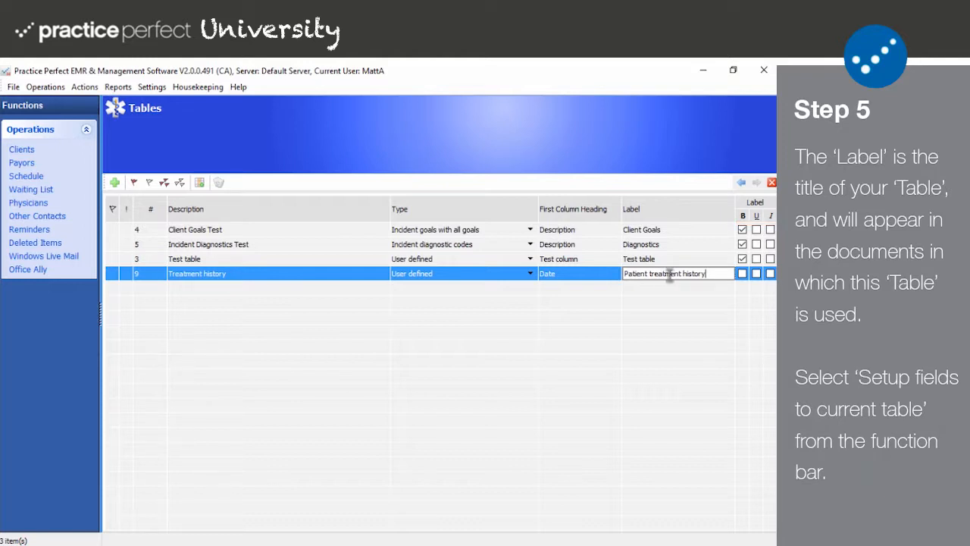
left_click(739, 276)
left_click(742, 274)
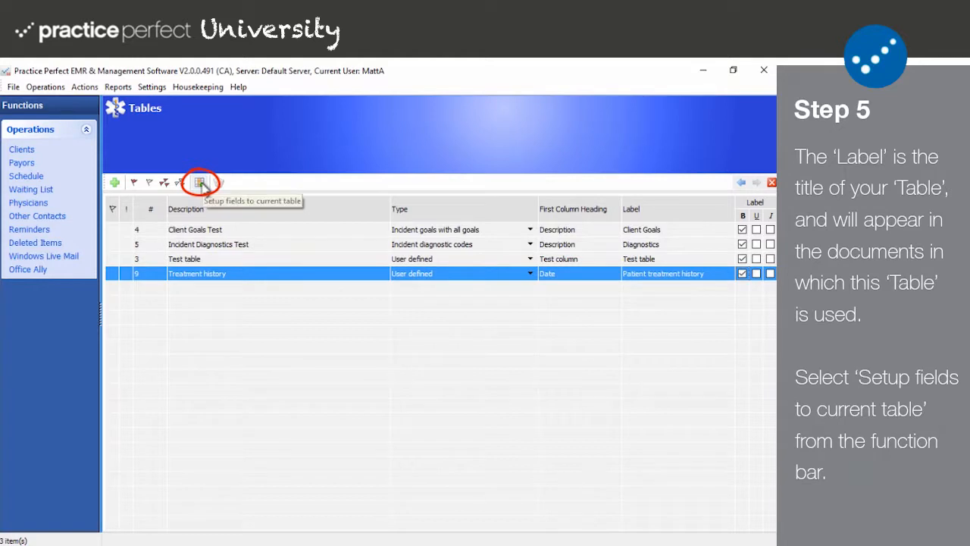
Open the field setup for the Treatment history table and create a column from the Injury field
left_click(203, 185)
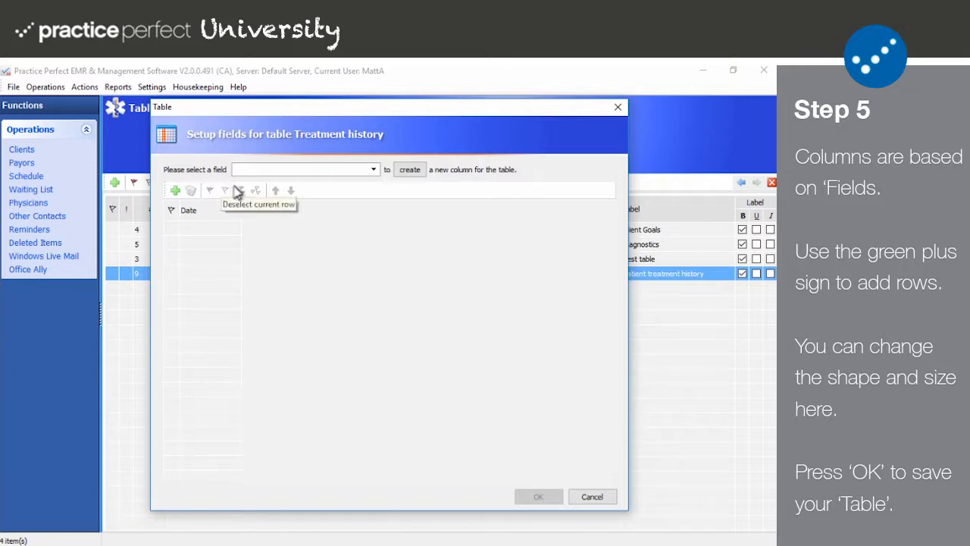
left_click(374, 169)
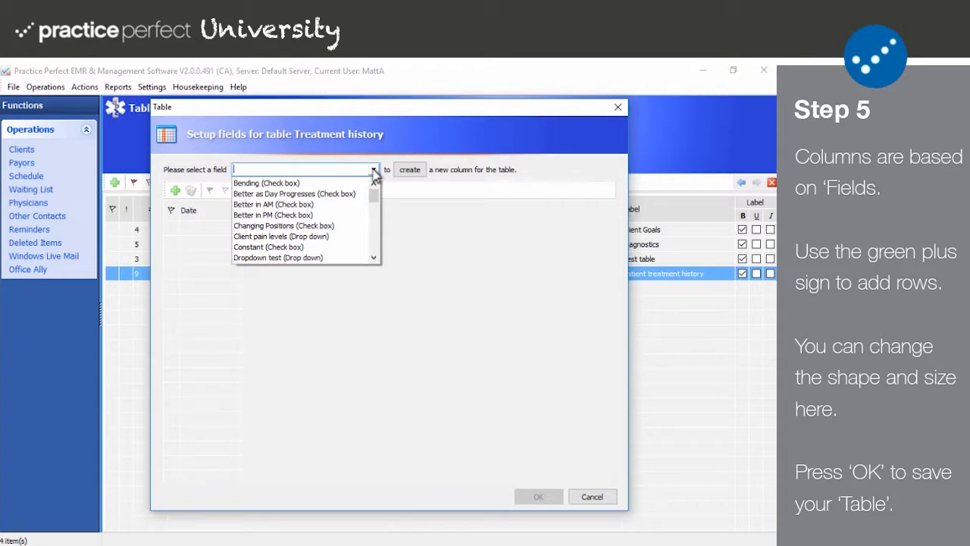
type("Injury")
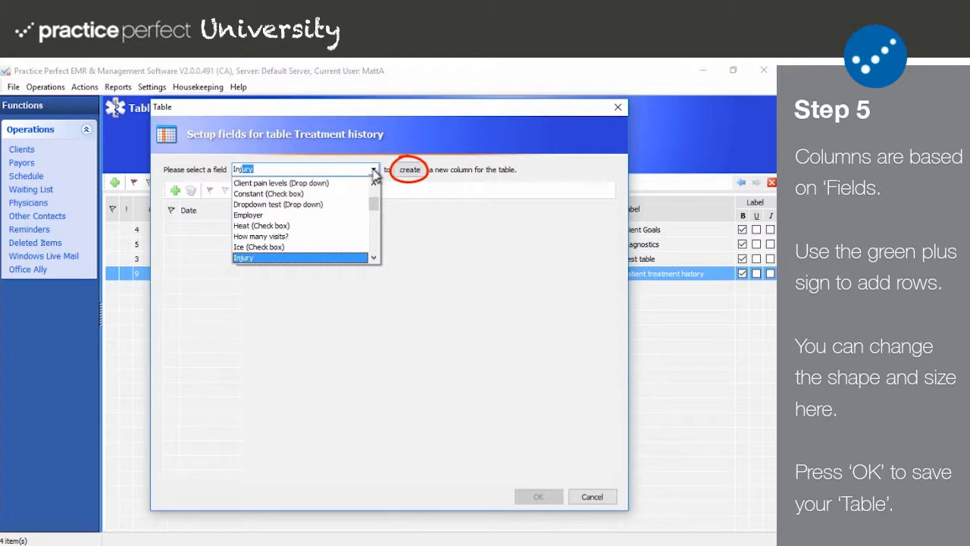
left_click(344, 259)
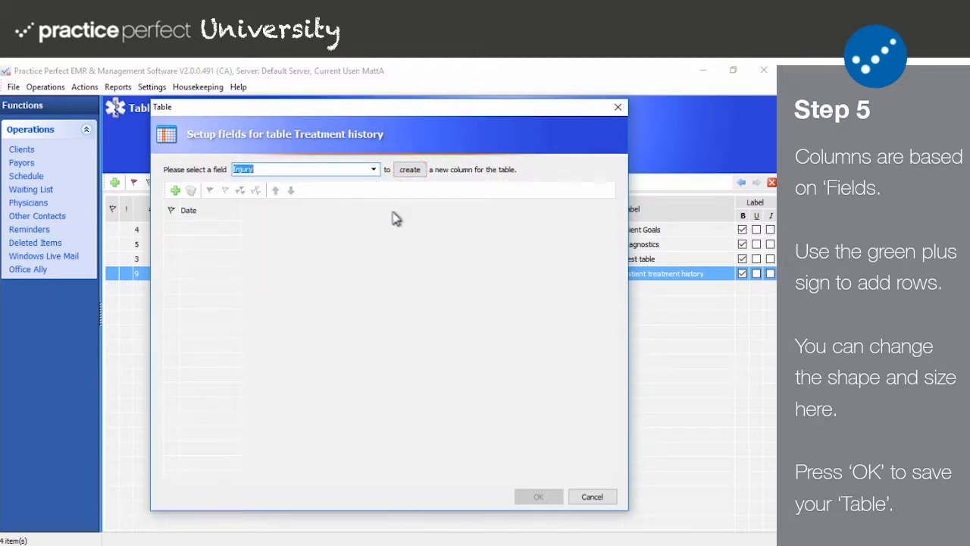
left_click(410, 170)
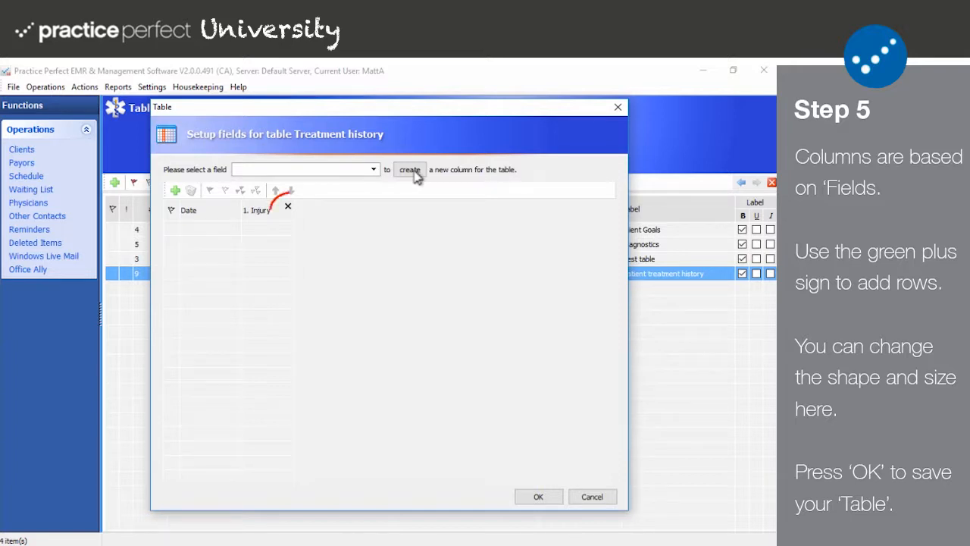
Delete the Injury column, create it again from the Injury field and widen it slightly
left_click(288, 207)
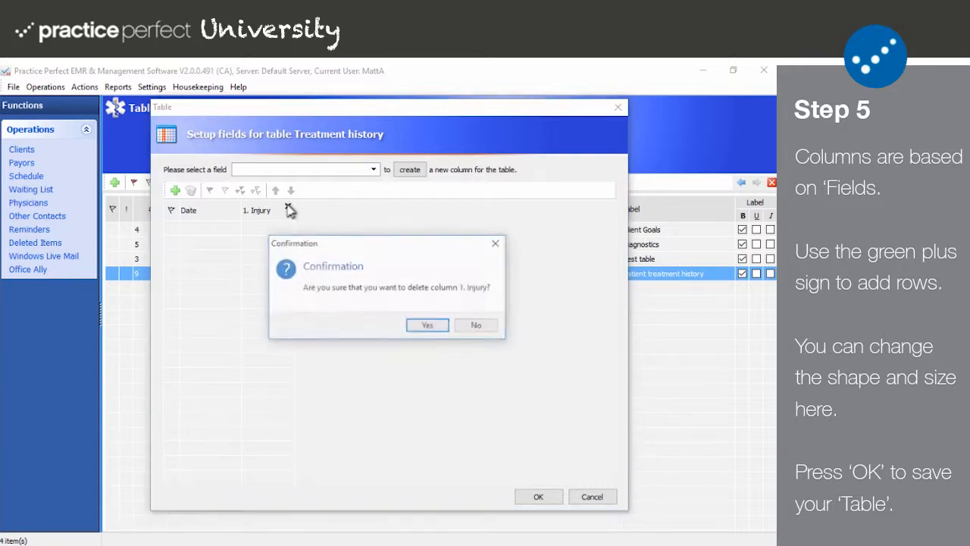
left_click(427, 327)
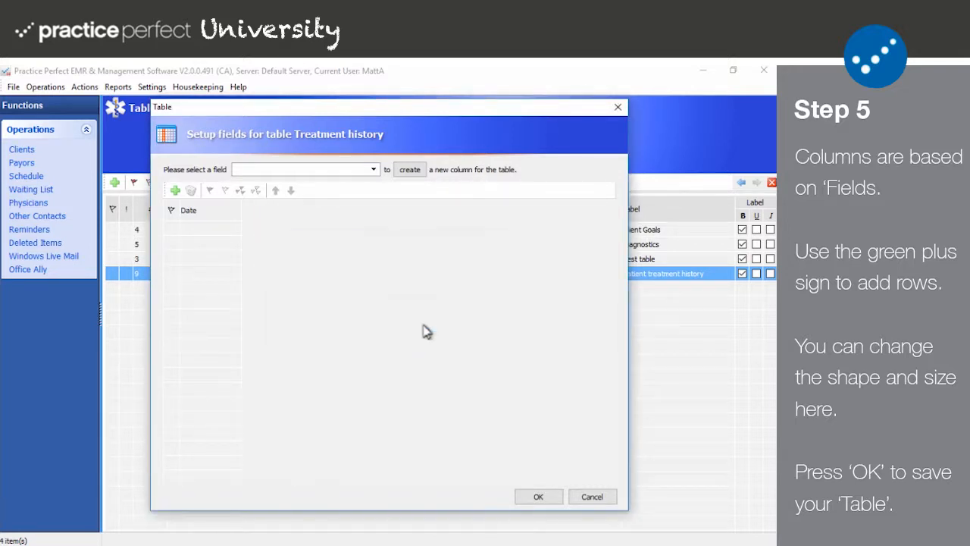
left_click(352, 171)
left_click(241, 205)
left_click(413, 172)
left_click_drag(292, 211, 324, 212)
left_click_drag(264, 217, 322, 210)
Add a blank row and a column based on the Treatment field, and widen that column considerably
left_click(175, 191)
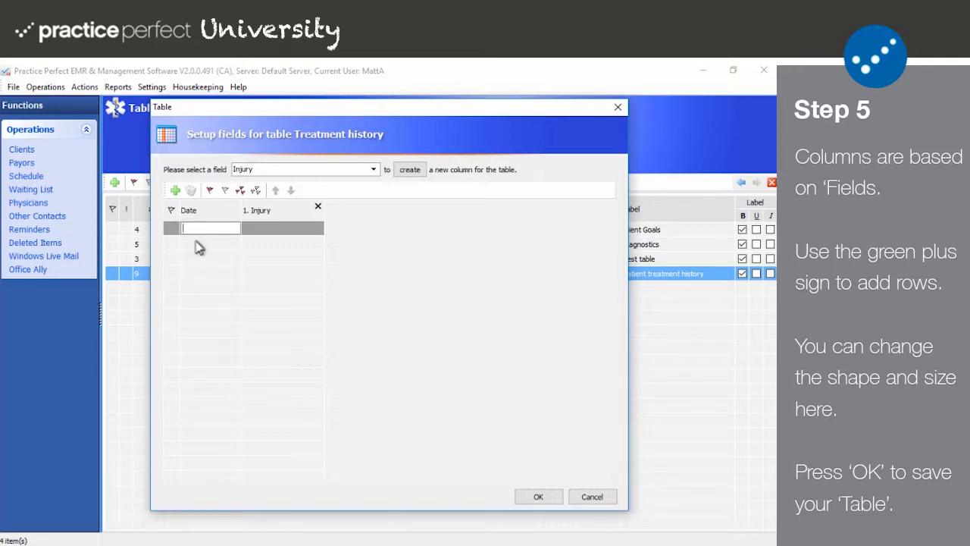
left_click(347, 167)
type("Treatment")
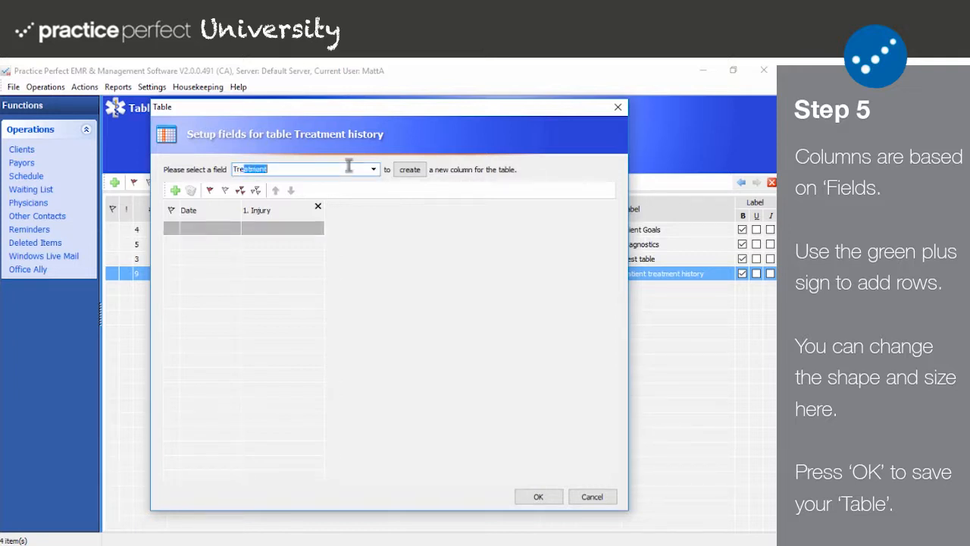
left_click(410, 169)
left_click_drag(375, 225, 541, 209)
Add several more blank rows to the Treatment history table and save its setup
left_click(175, 190)
left_click(175, 190)
left_click(175, 190)
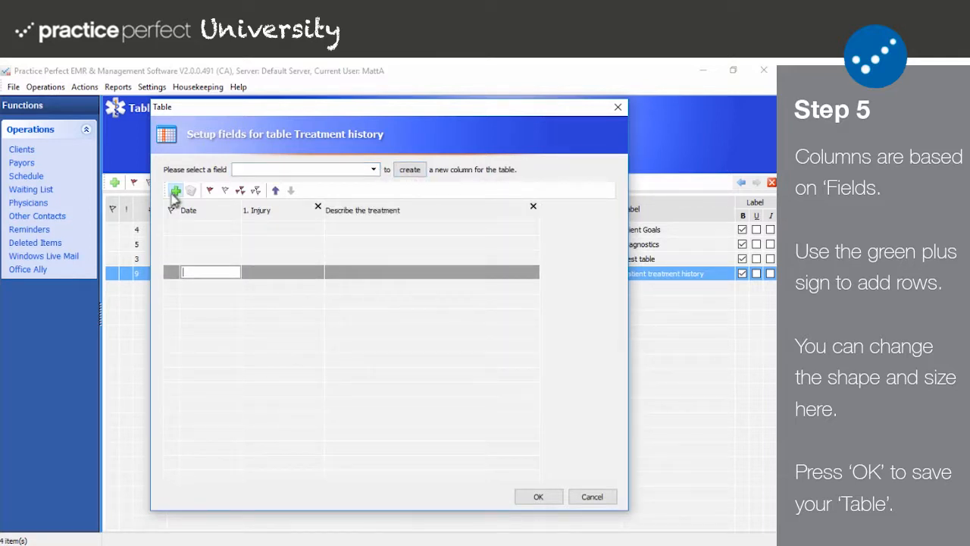
left_click(175, 191)
left_click(215, 262)
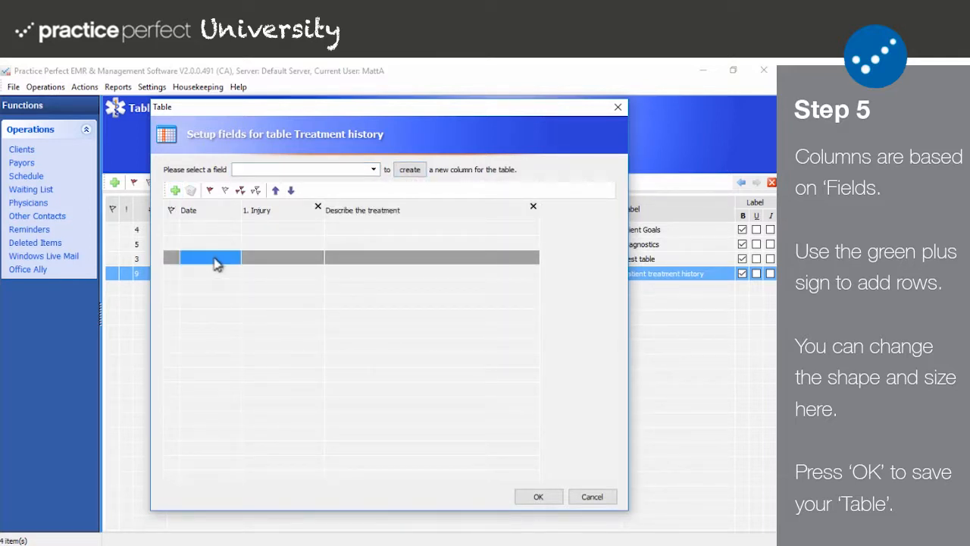
left_click(538, 497)
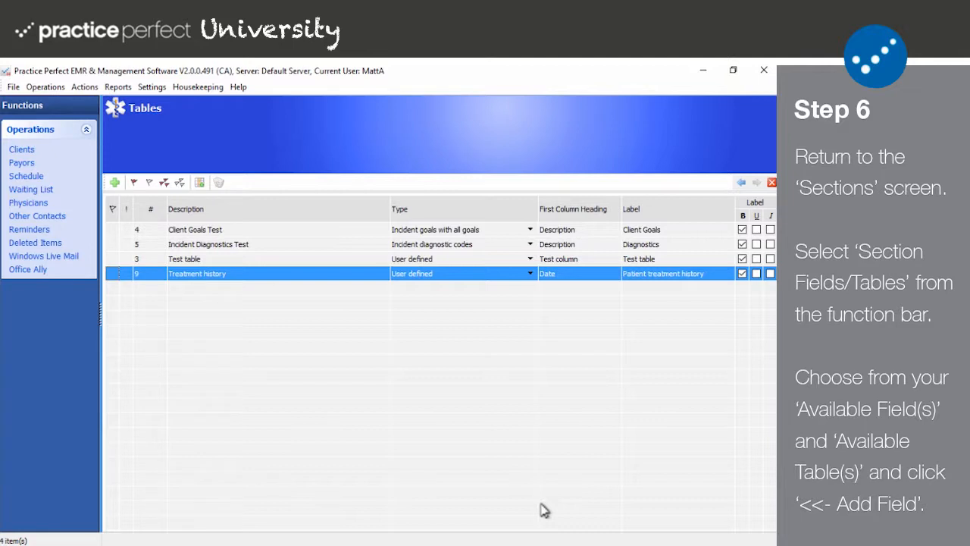
Go to the customized document Sections screen and open the fields and tables setup for the Patient Information section
left_click(198, 87)
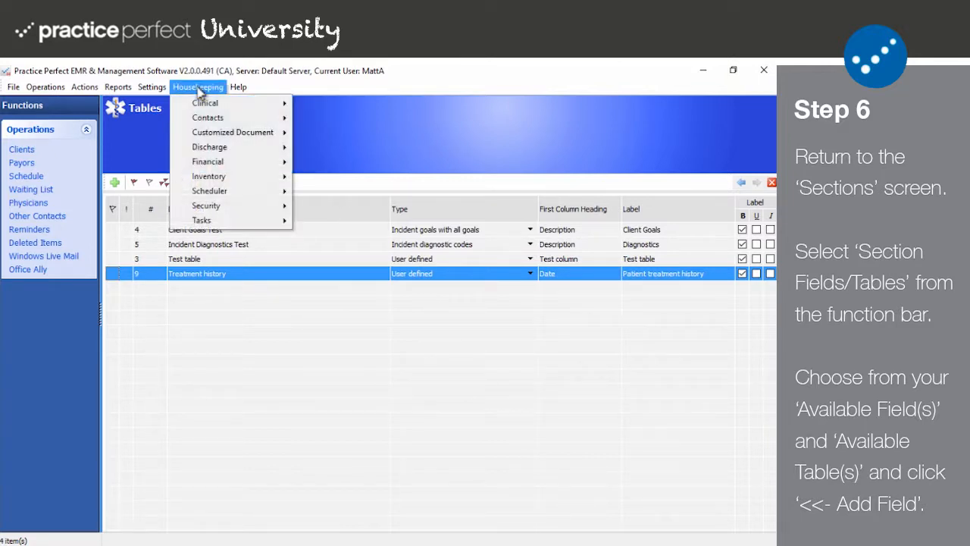
mouse_move(218, 133)
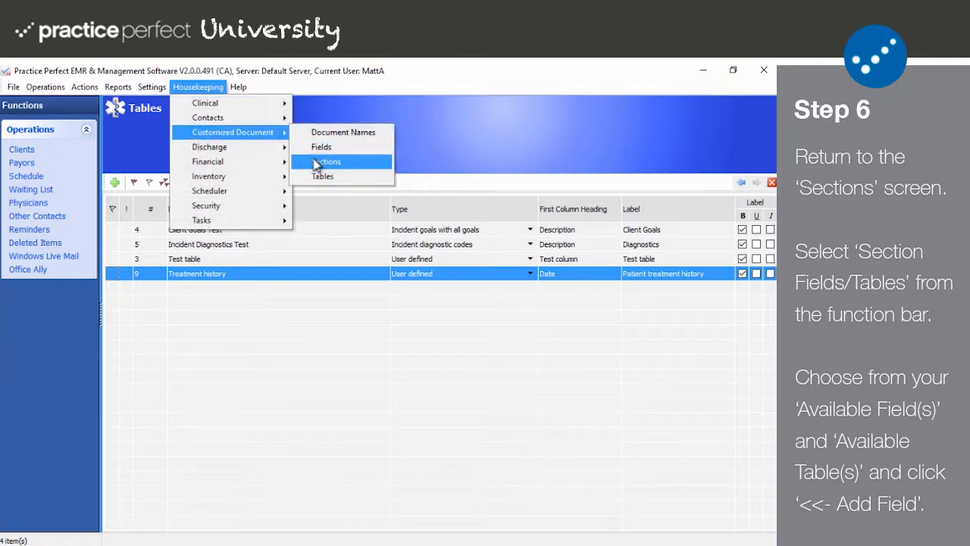
left_click(317, 162)
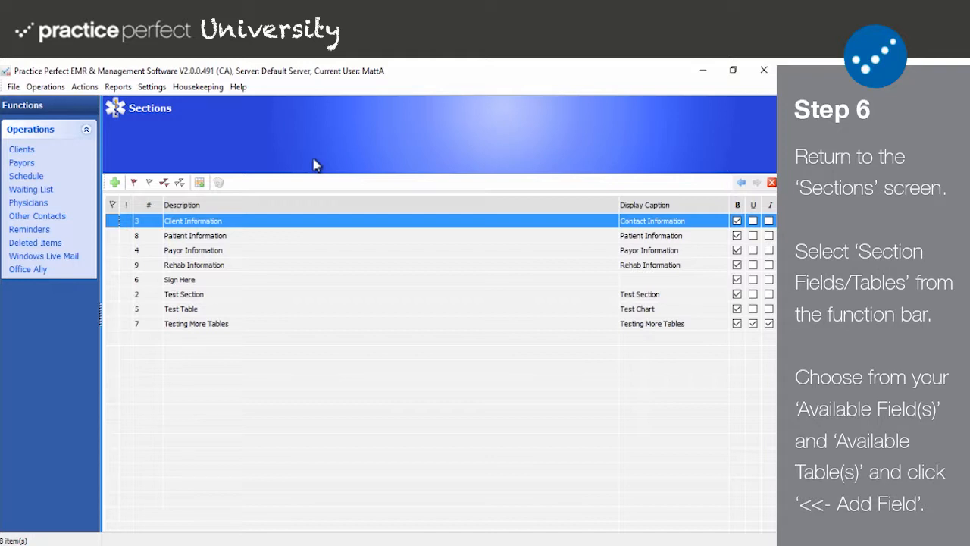
left_click(269, 236)
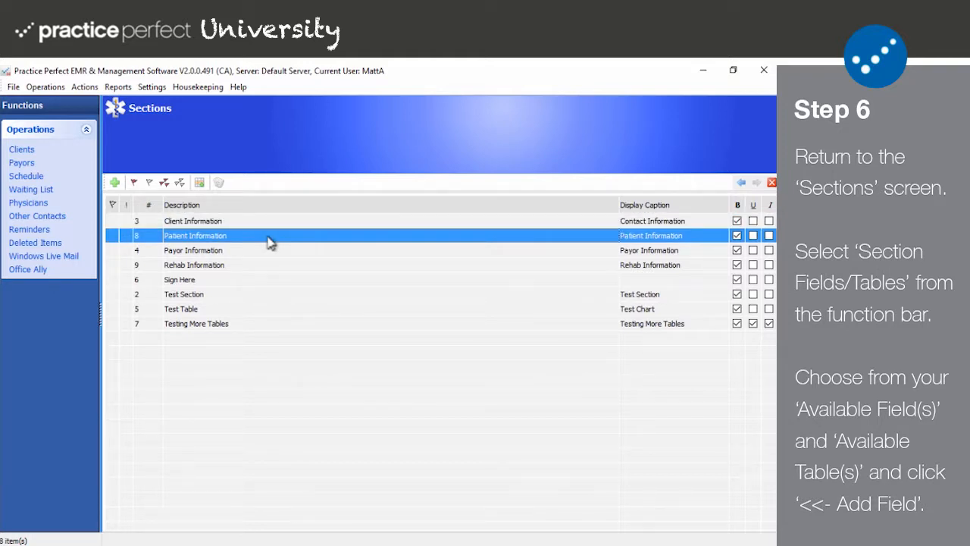
left_click(199, 184)
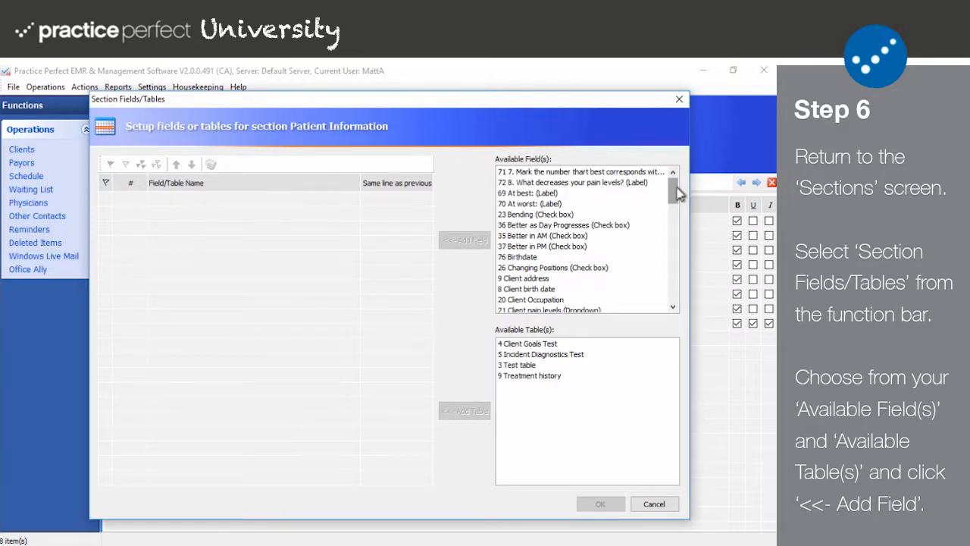
Add the Date and Client Occupation fields to the Patient Information section, placing Client Occupation on the same line as the previous field
left_click_drag(672, 189, 674, 206)
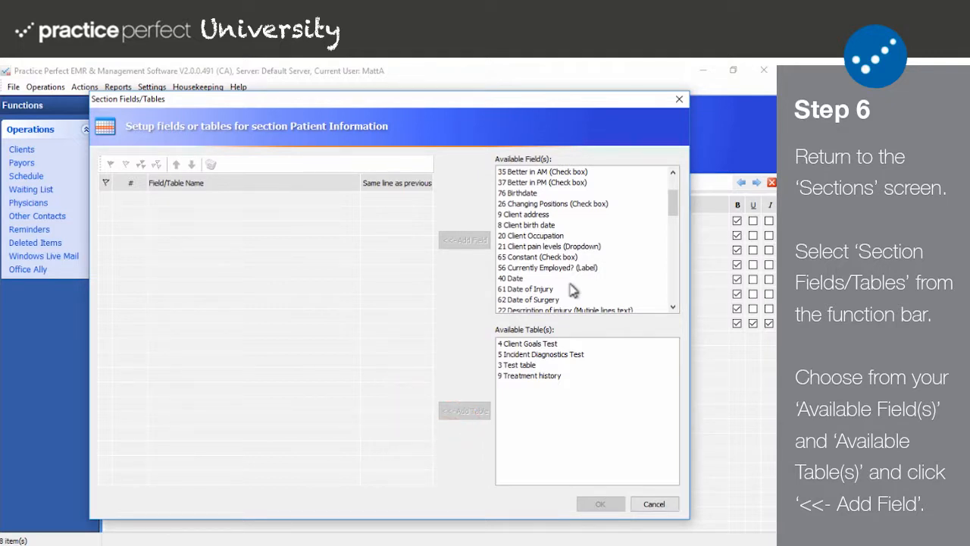
left_click(571, 281)
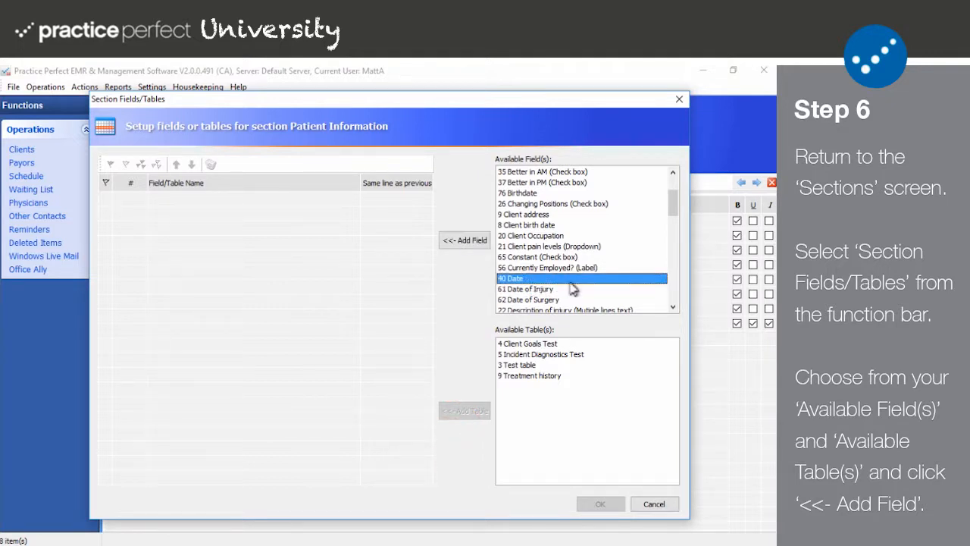
left_click(469, 241)
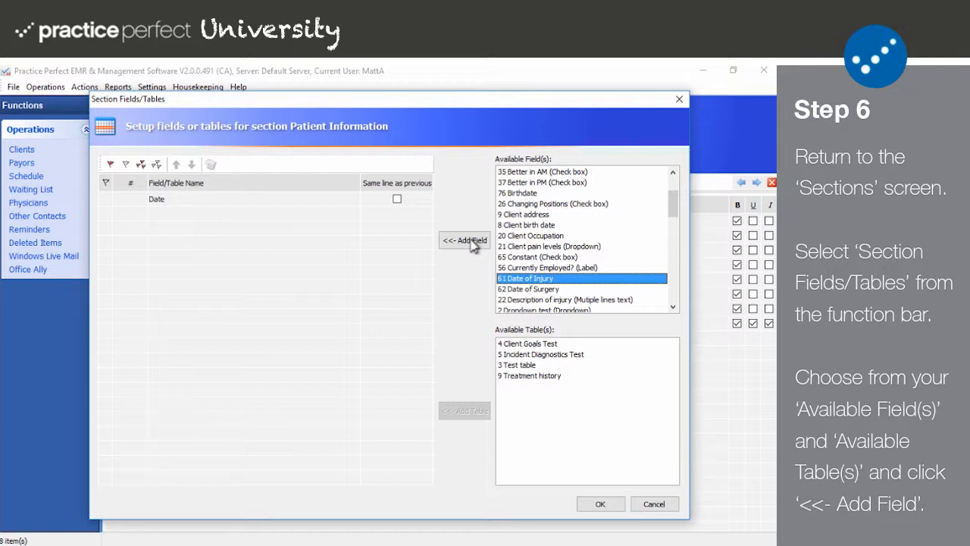
left_click_drag(673, 209, 661, 193)
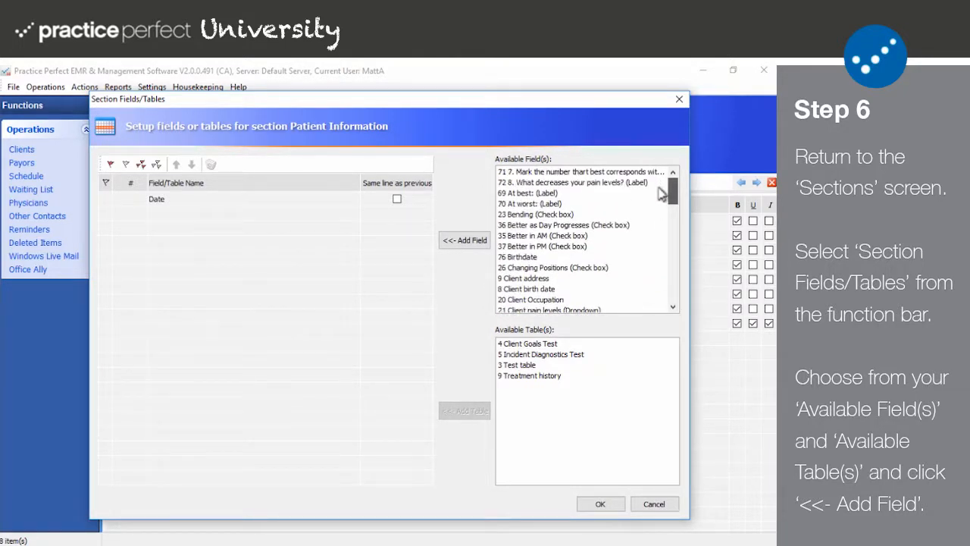
left_click(534, 300)
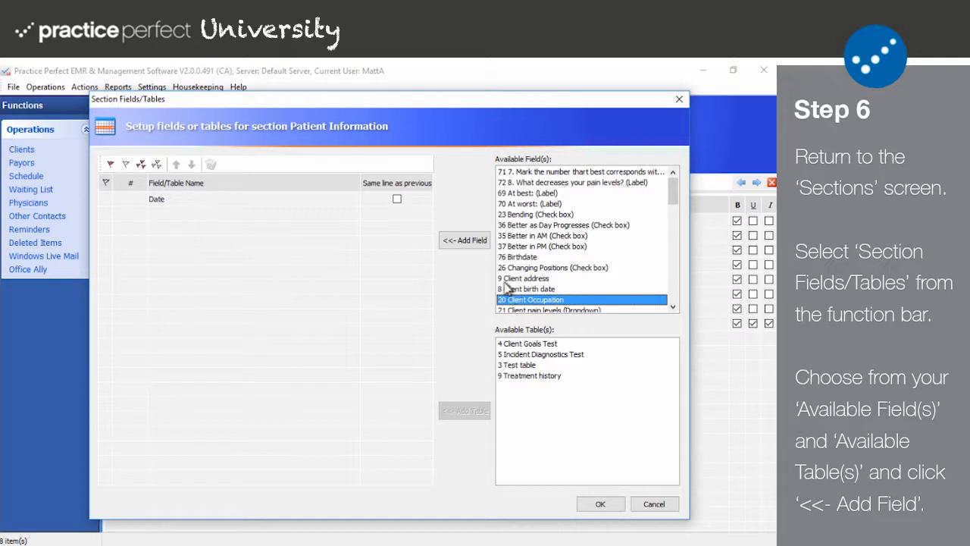
left_click(455, 240)
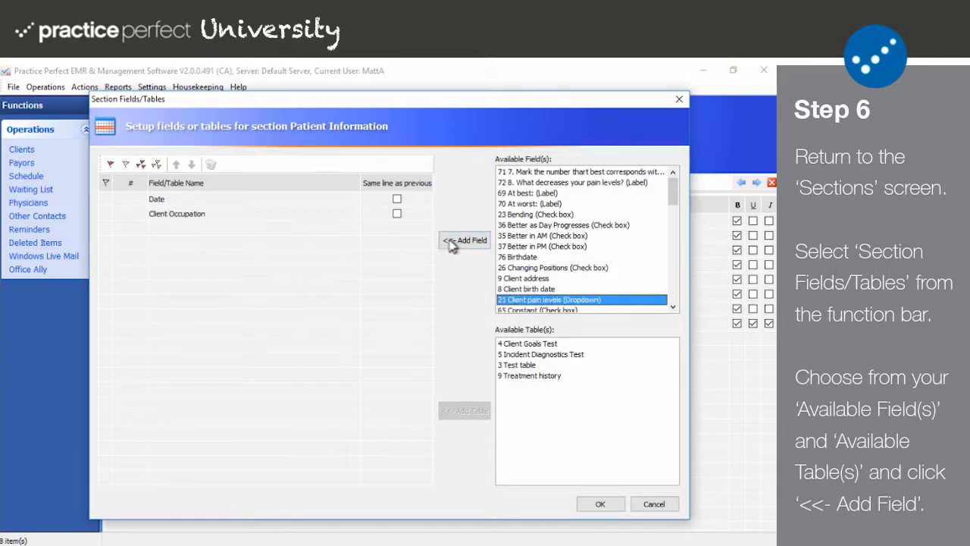
left_click(397, 214)
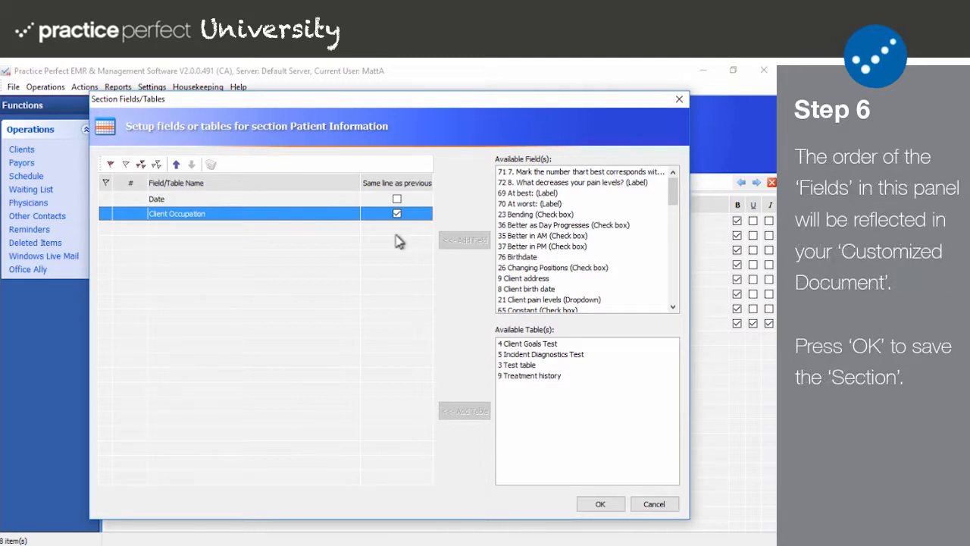
Move Client Occupation above Date and back below it, and save the Patient Information section's field setup
left_click(112, 215)
left_click(176, 165)
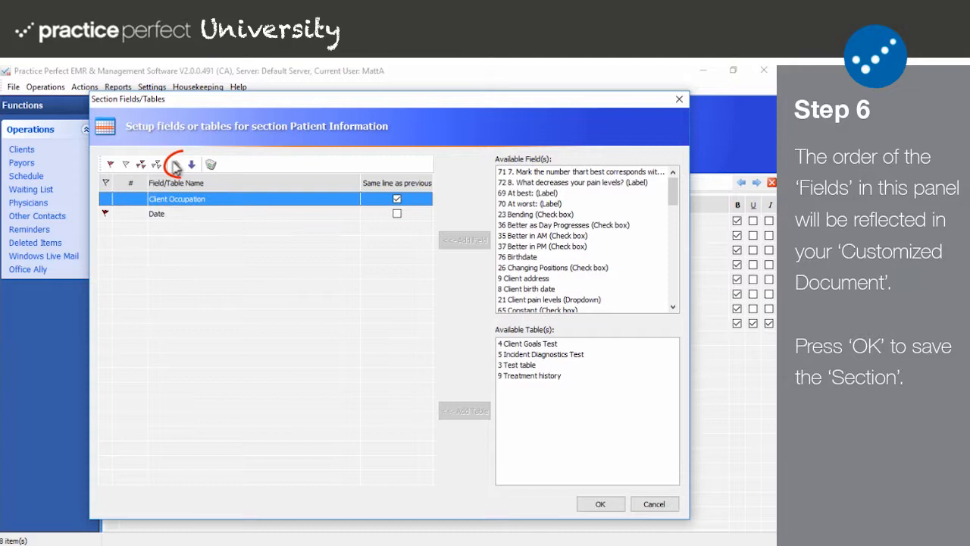
left_click(192, 165)
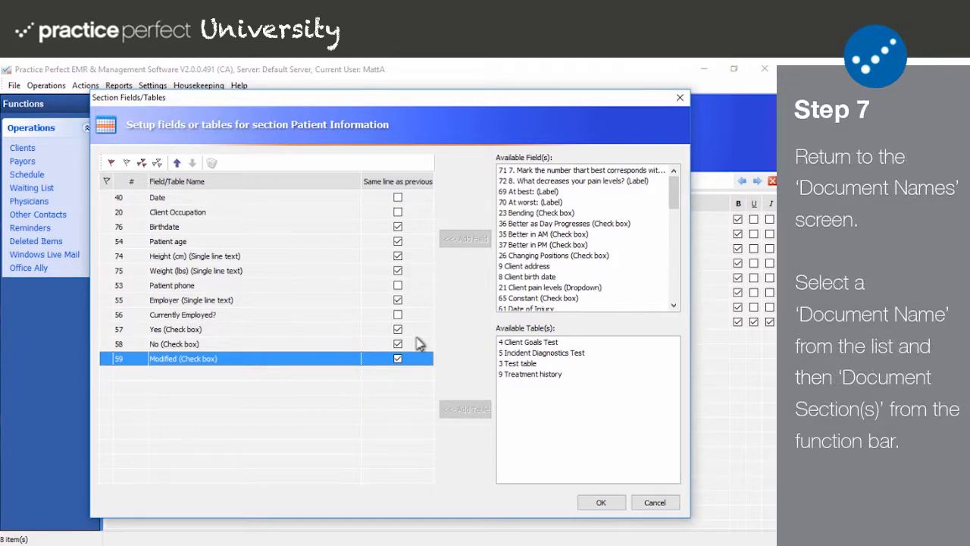
left_click(600, 503)
Go to the customized document Document Names screen and open the sections setup for Physical Therapy Evaluation
left_click(200, 88)
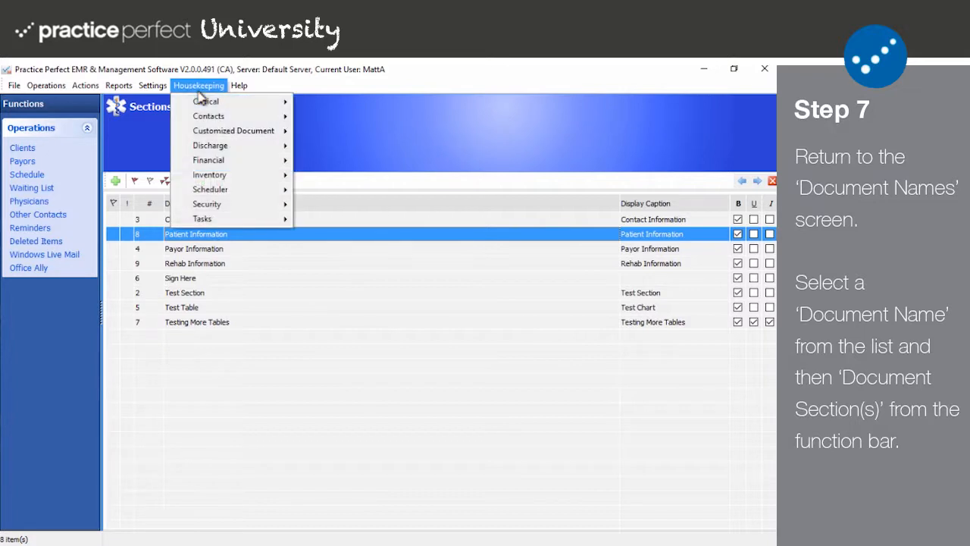
mouse_move(291, 131)
left_click(321, 133)
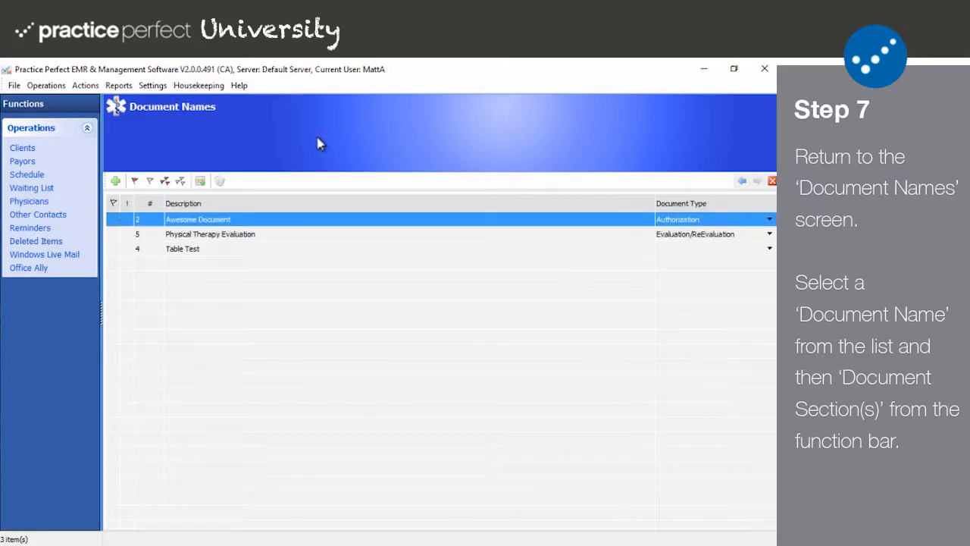
left_click(271, 240)
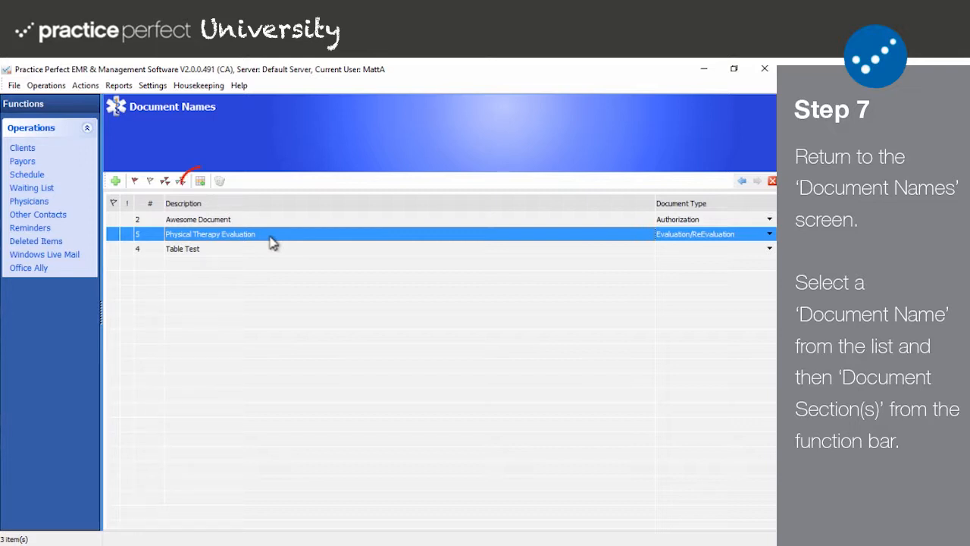
left_click(200, 181)
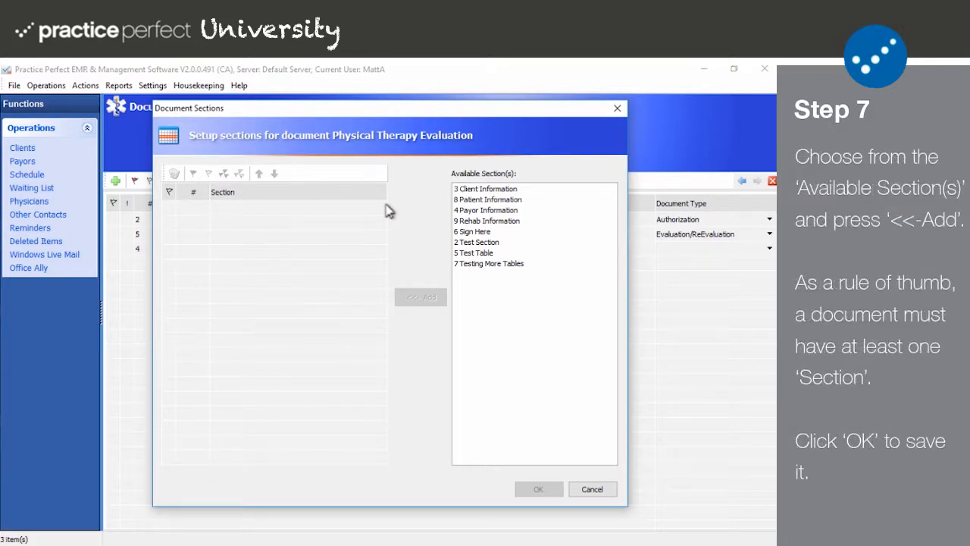
Add the Patient Information and Rehab Information sections to the Physical Therapy Evaluation document
left_click(462, 200)
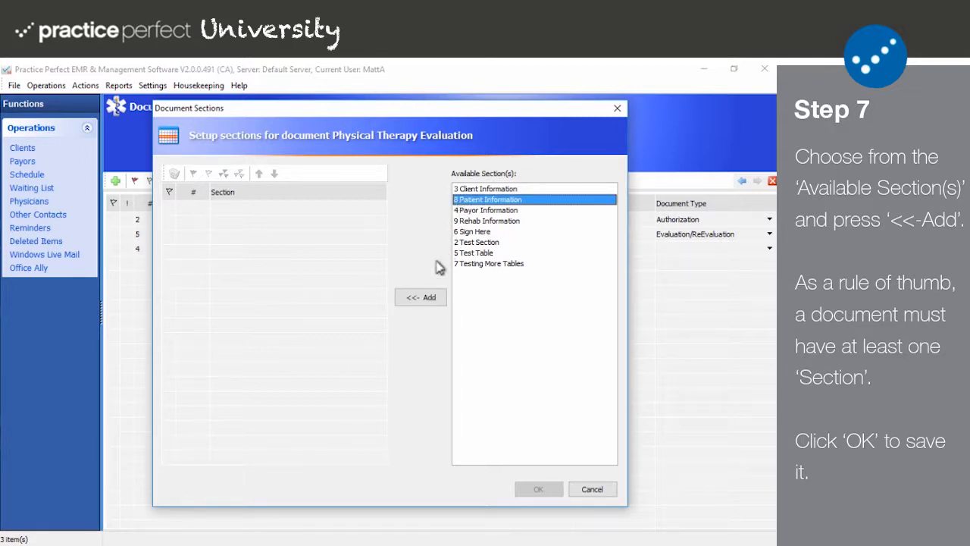
left_click(422, 298)
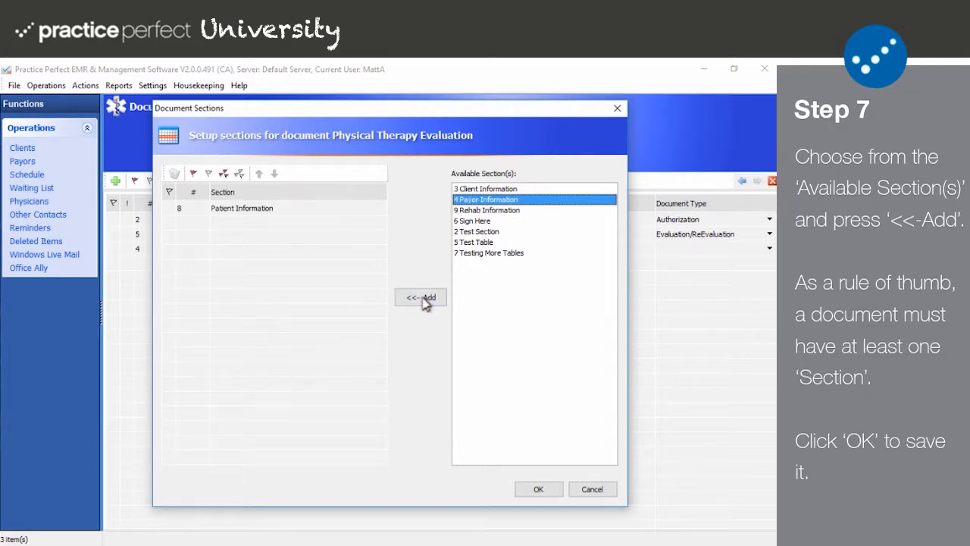
left_click(519, 210)
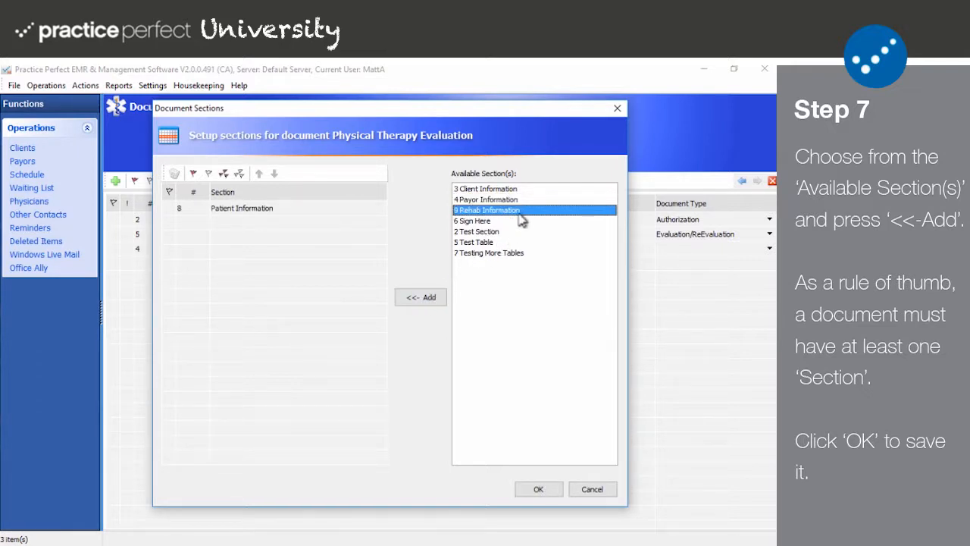
left_click(429, 298)
Move the Rehab Information section up one place and back down, and save the document's section setup
left_click(292, 225)
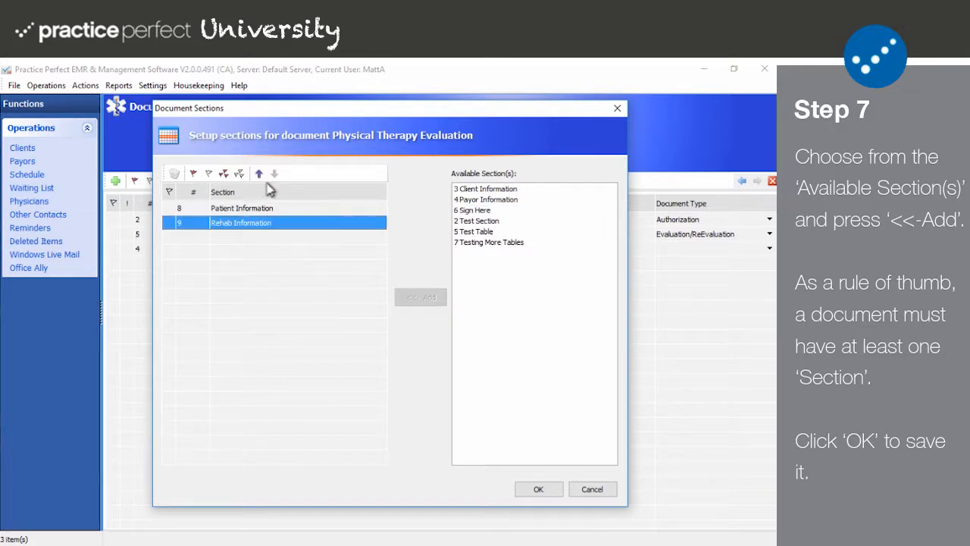
left_click(258, 173)
left_click(274, 174)
left_click(555, 491)
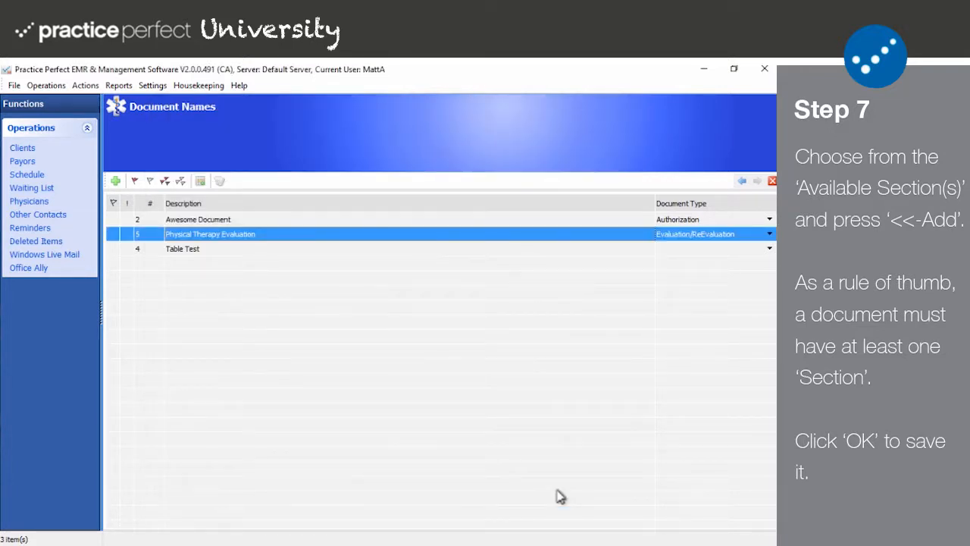